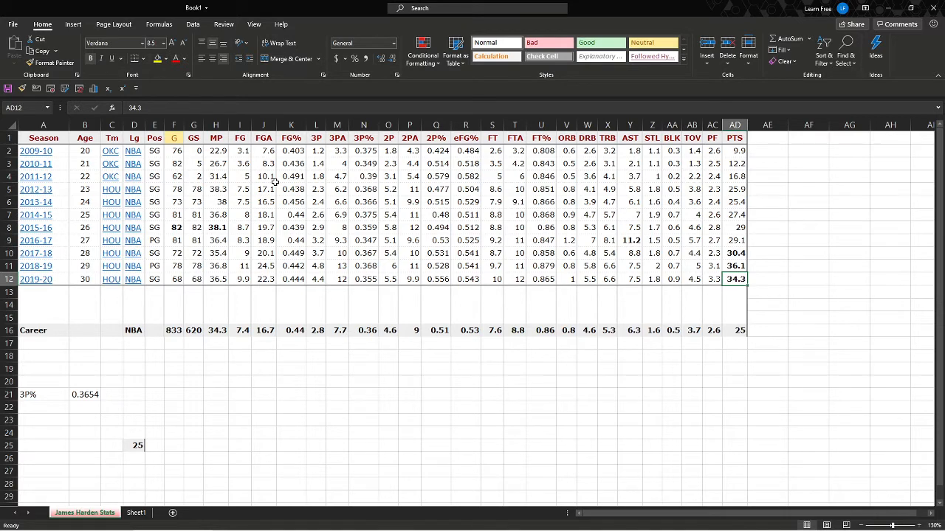
# - Jump between the edges of the season data block, from the header row to the 2019-20 season in column A
pyautogui.hotkey('ctrl', 'Up')
pyautogui.hotkey('ctrl', 'Left')
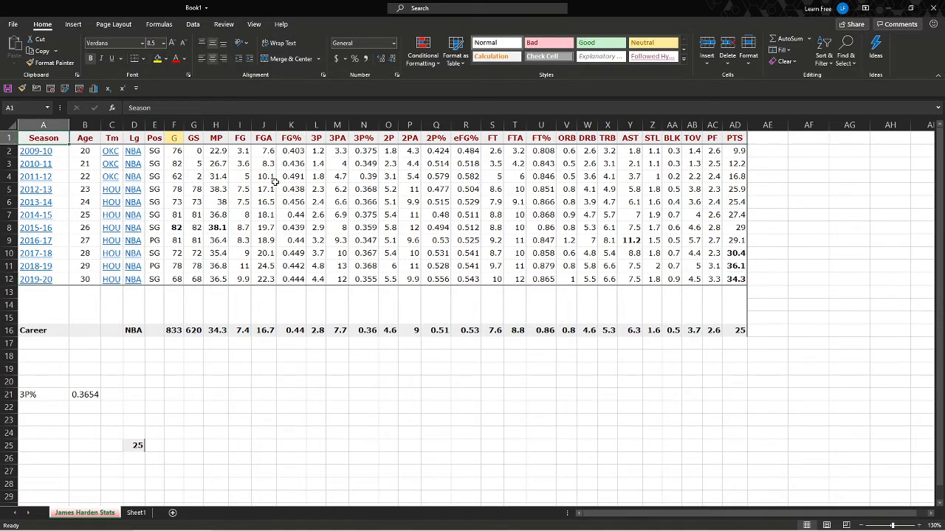
pyautogui.hotkey('ctrl', 'Right')
pyautogui.hotkey('ctrl', 'Left')
pyautogui.hotkey('ctrl', 'Down')
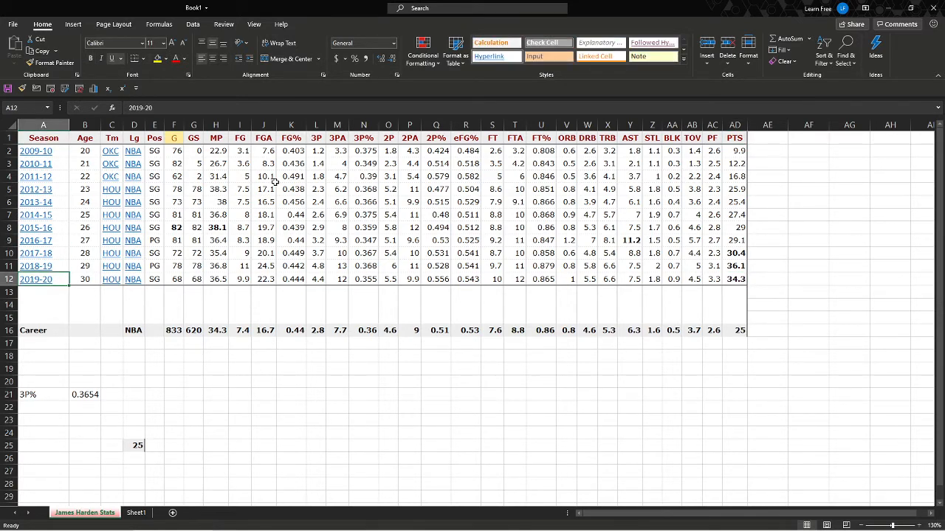
# - Step across the 2019-20 row and return to the first season in cell A2
pyautogui.press('Right')
pyautogui.press('Right')
pyautogui.press('Right')
pyautogui.press('Right')
pyautogui.press('Right')
pyautogui.press('Left')
pyautogui.hotkey('ctrl', 'Left')
pyautogui.hotkey('ctrl', 'Up')
pyautogui.press('Down')
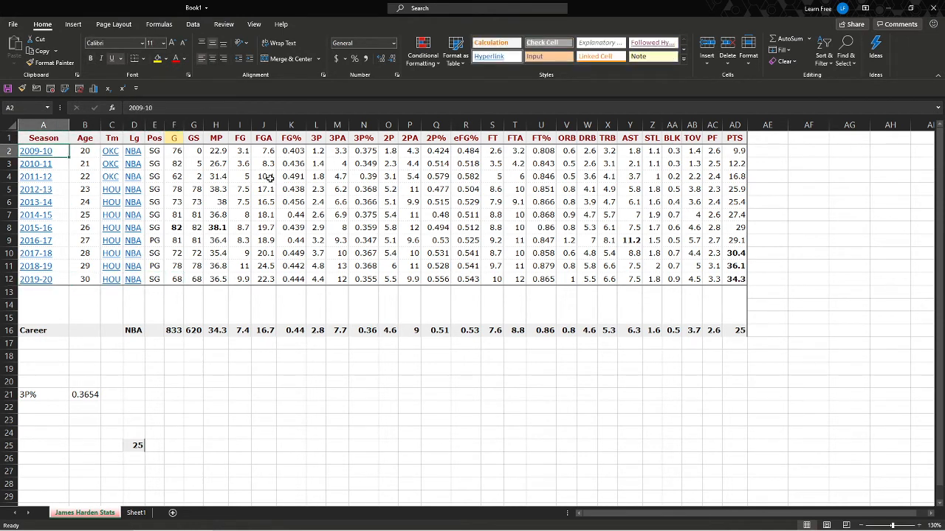
# - Select the whole 2009-10 season row and insert an empty row above it
pyautogui.moveTo(58, 151); pyautogui.dragTo(737, 153)
pyautogui.click(587, 189)
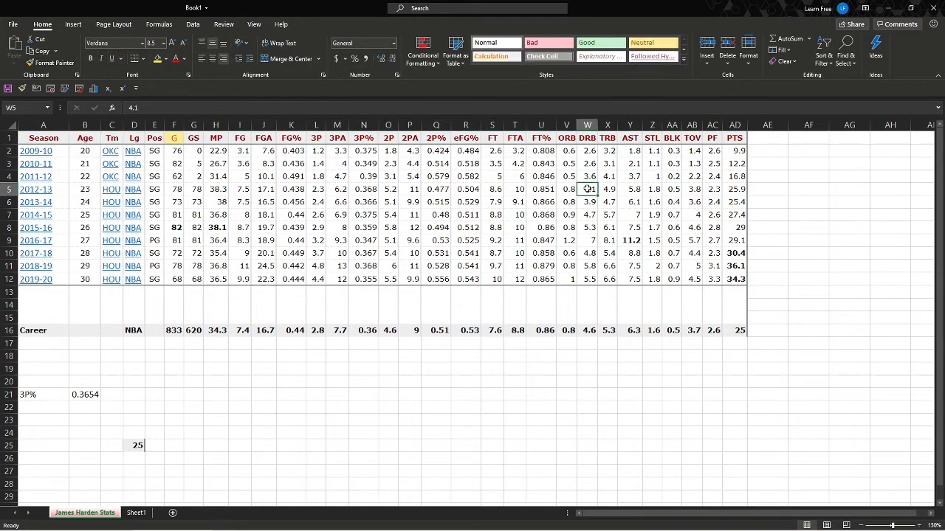
pyautogui.hotkey('ctrl', 'Home')
pyautogui.hotkey('ctrl', 'c')
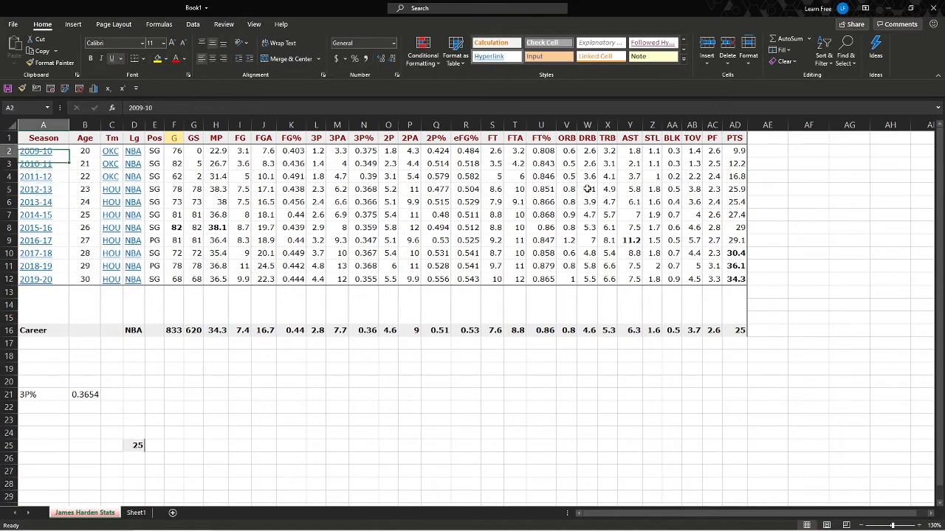
pyautogui.hotkey('shift', 'space')
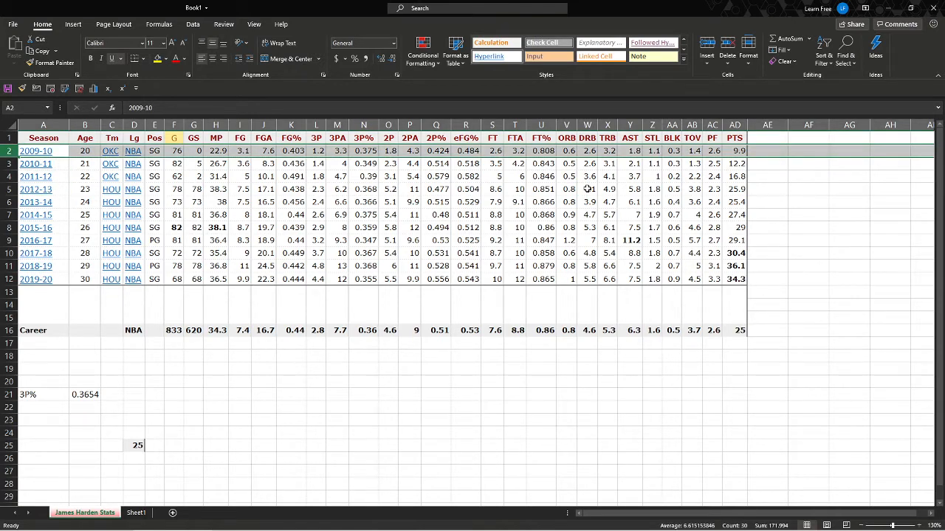
pyautogui.hotkey('ctrl', 'Home')
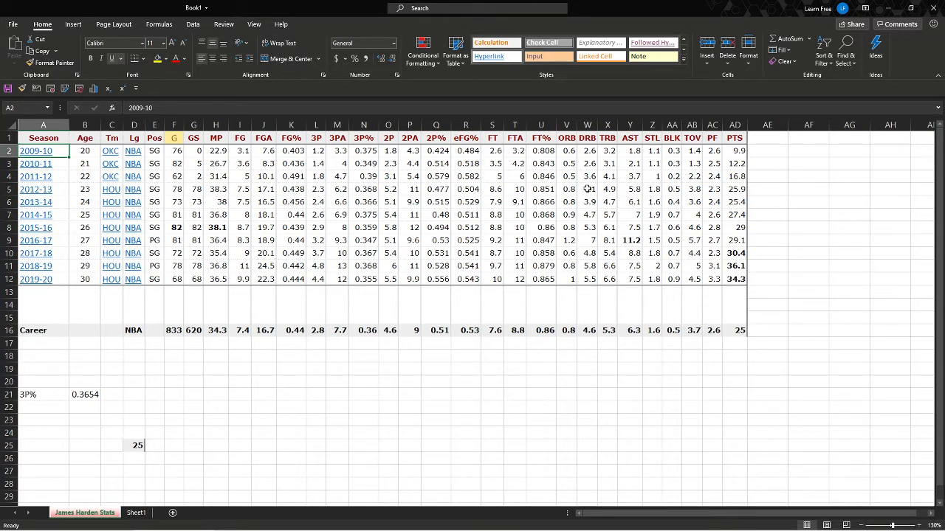
pyautogui.hotkey('shift', 'space')
pyautogui.hotkey('ctrl', 'shift', '+')
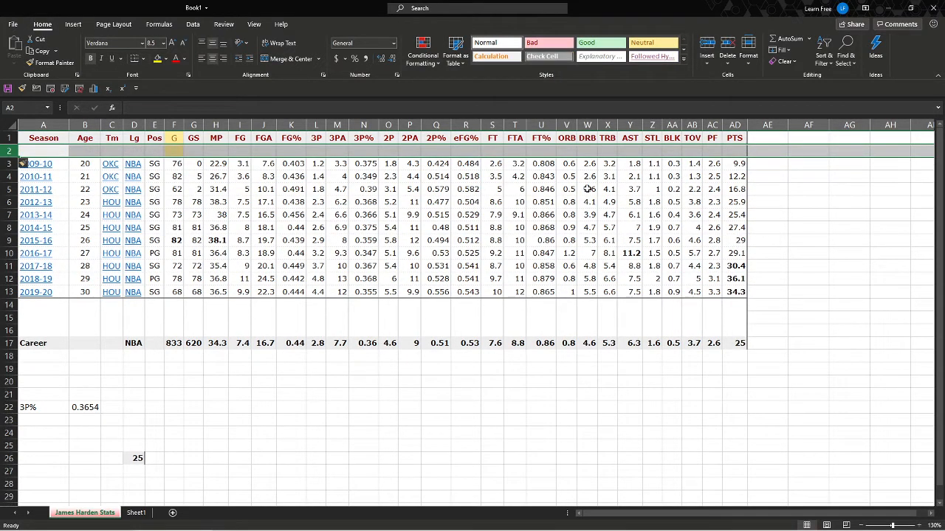
# - Insert a second empty sheet row at row 2 and undo that insertion
pyautogui.press('alt')
pyautogui.press('h')
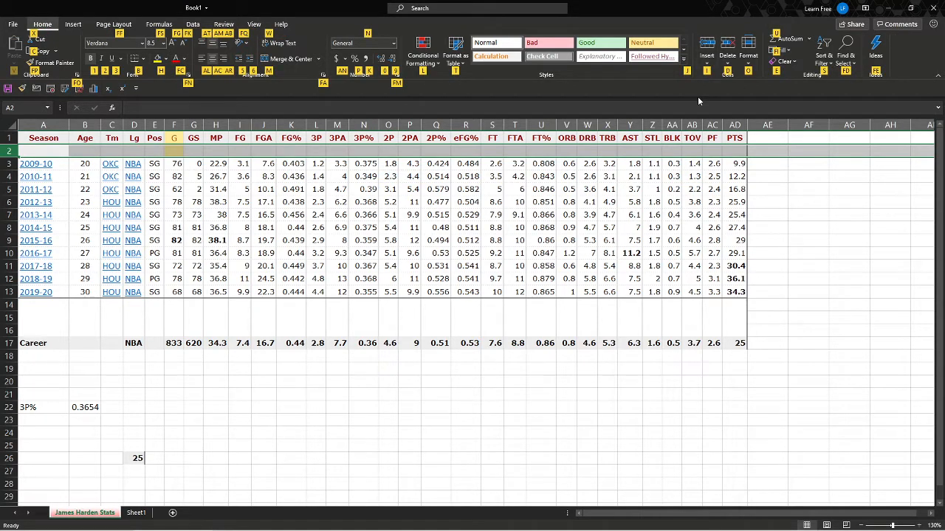
pyautogui.press('i')
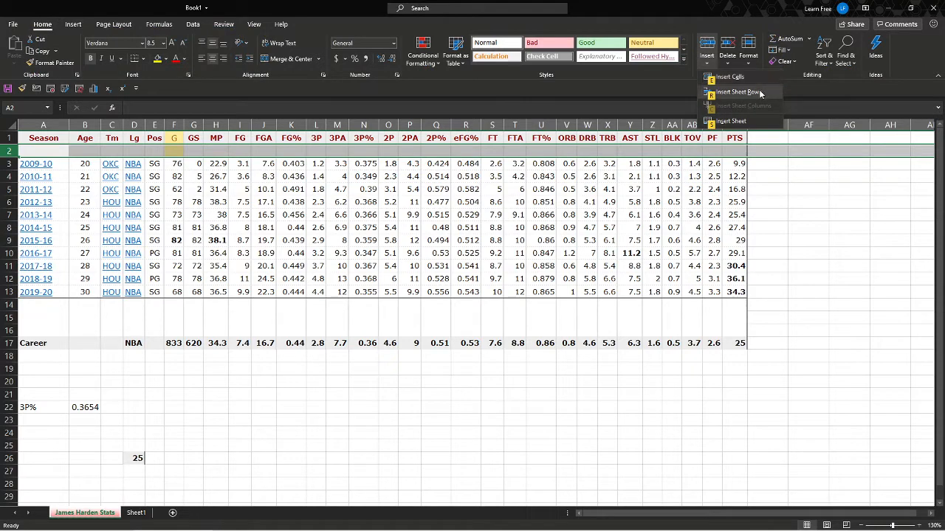
pyautogui.press('r')
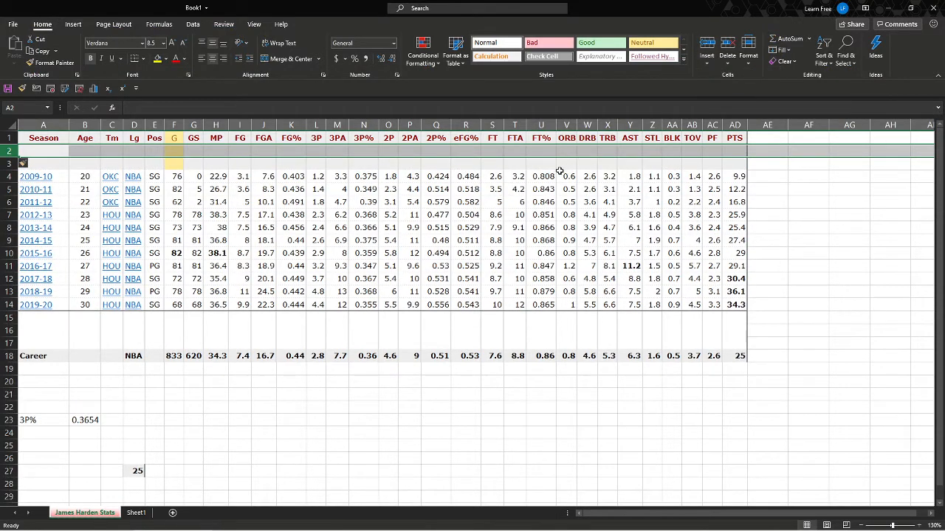
pyautogui.hotkey('ctrl', 'z')
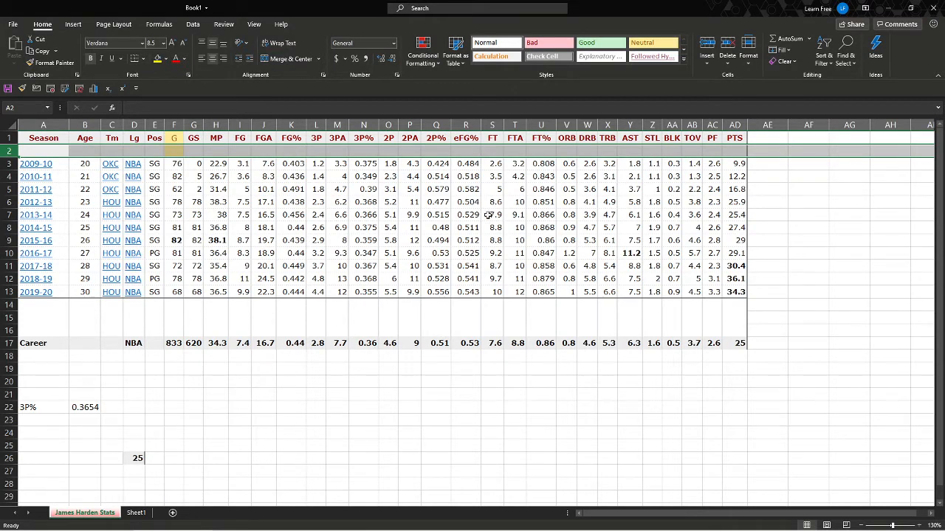
# - Hide all columns and undo it, then hide the empty row 2 and unhide it
pyautogui.hotkey('ctrl', '0')
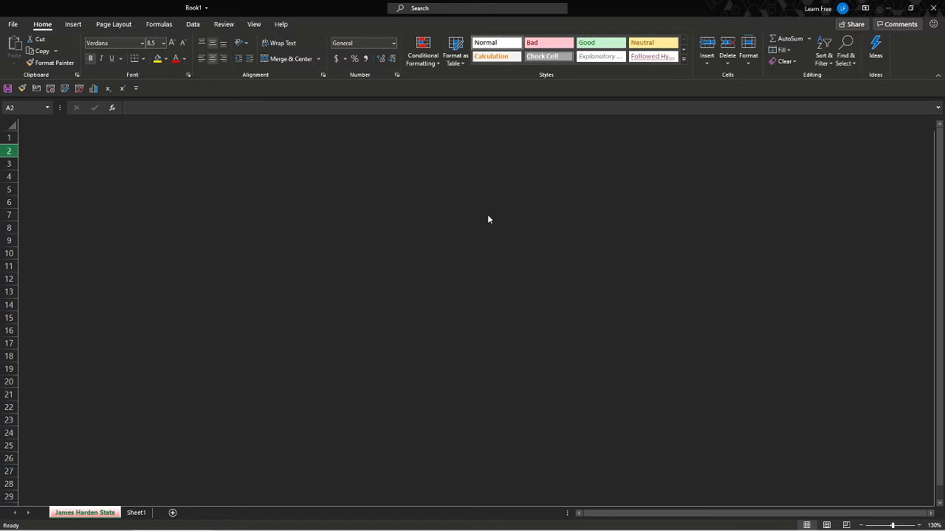
pyautogui.hotkey('ctrl', 'z')
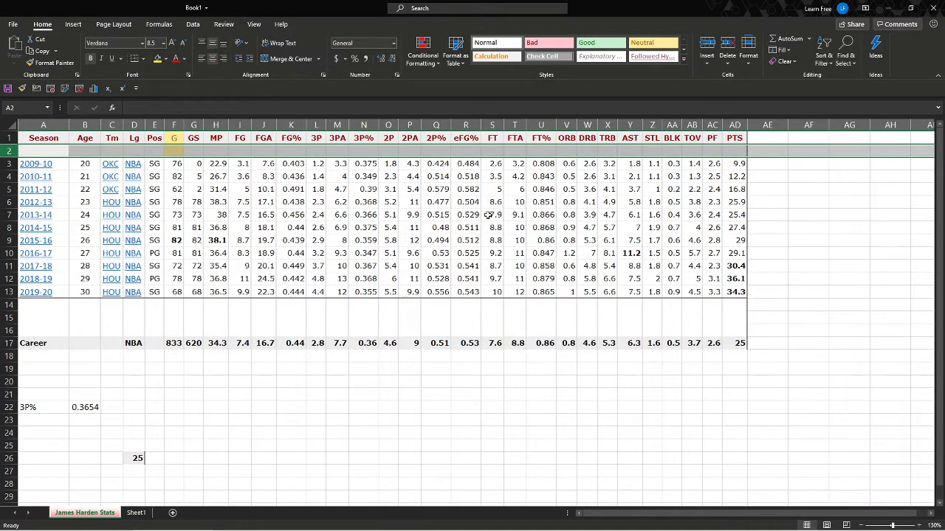
pyautogui.hotkey('ctrl', '9')
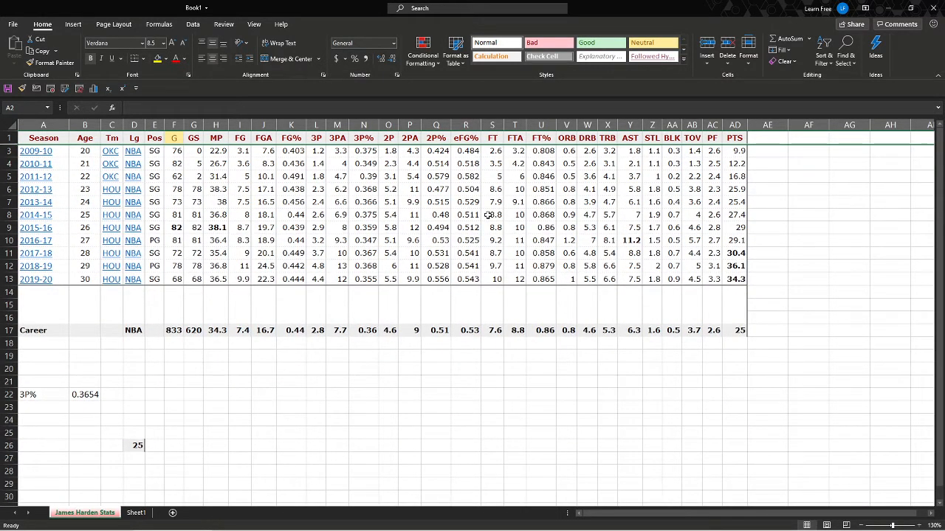
pyautogui.hotkey('ctrl', 'shift', '9')
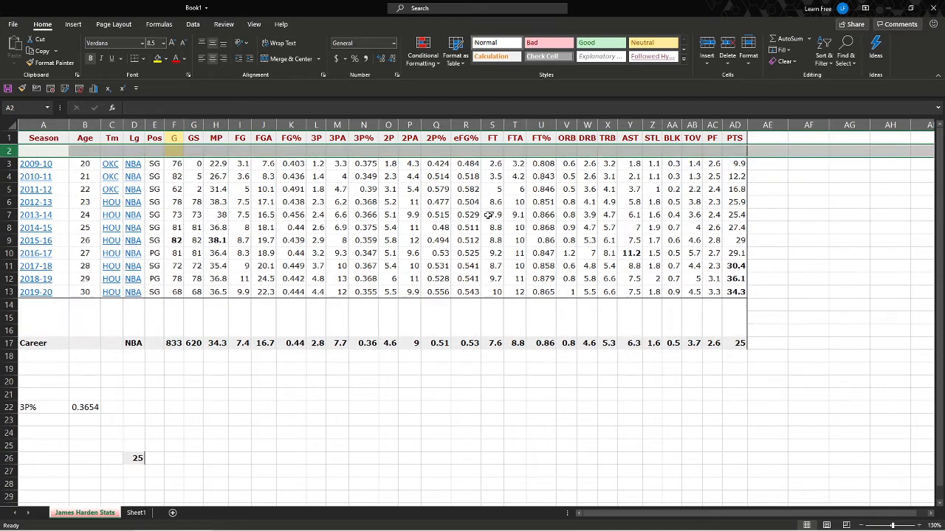
pyautogui.press('Left')
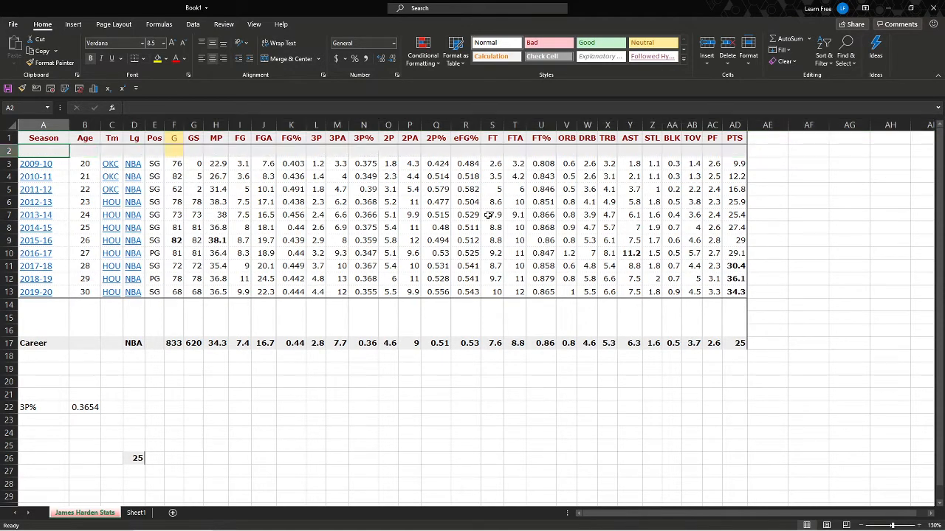
# - Hide column A with the seasons and unhide it again
pyautogui.hscroll(1, 488, 215)
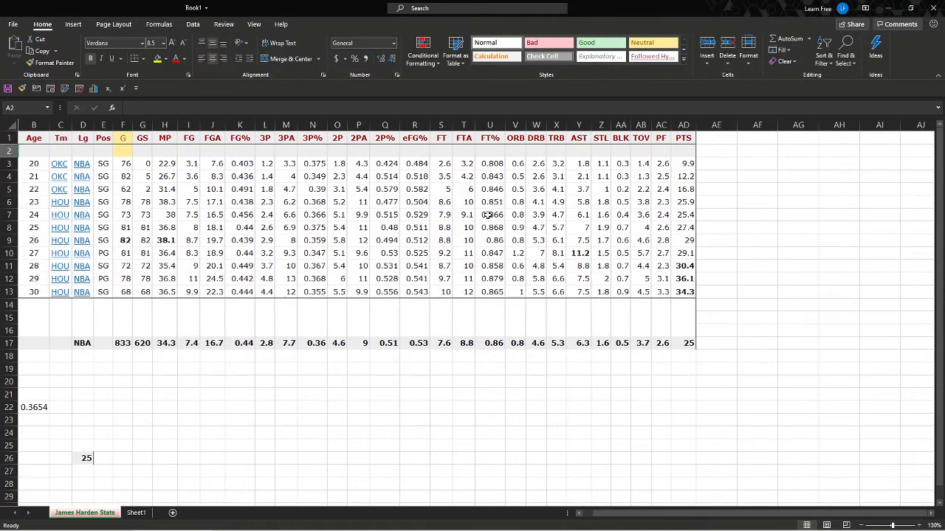
pyautogui.hscroll(-1, 489, 215)
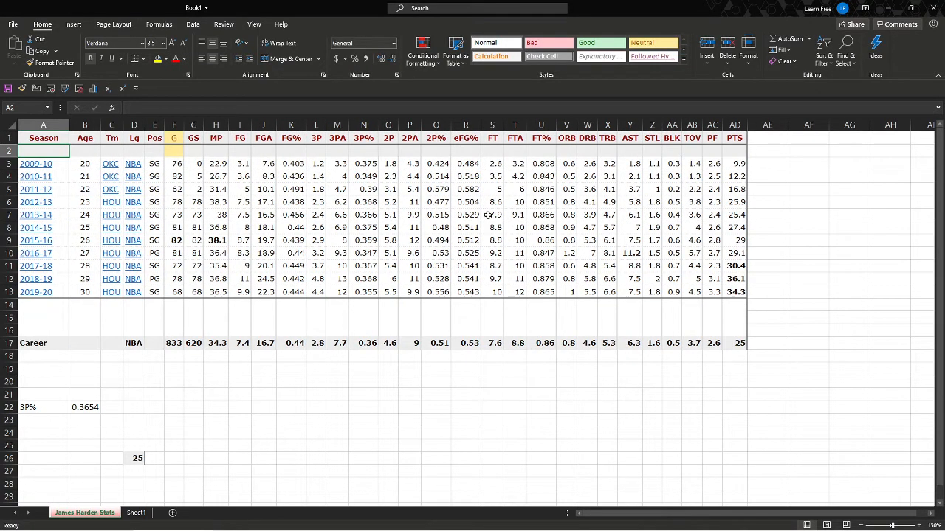
pyautogui.rightClick(57, 125)
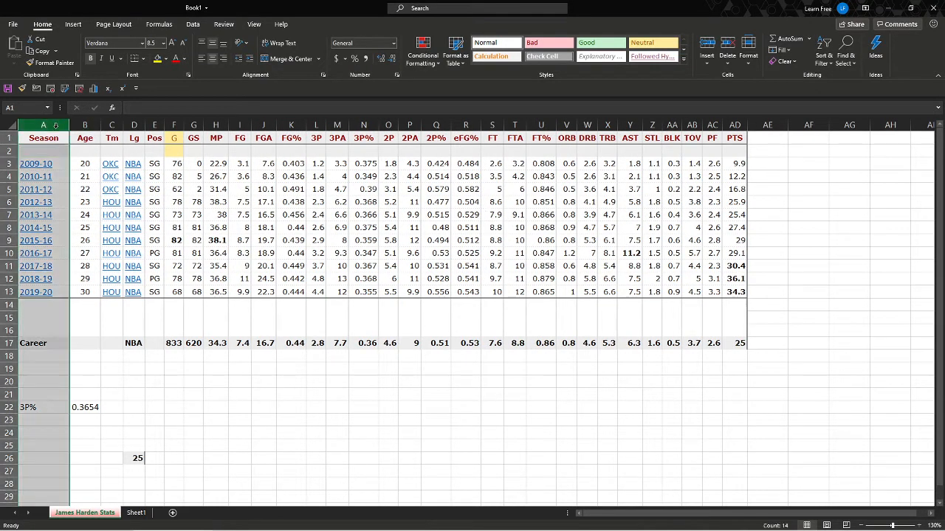
pyautogui.click(95, 279)
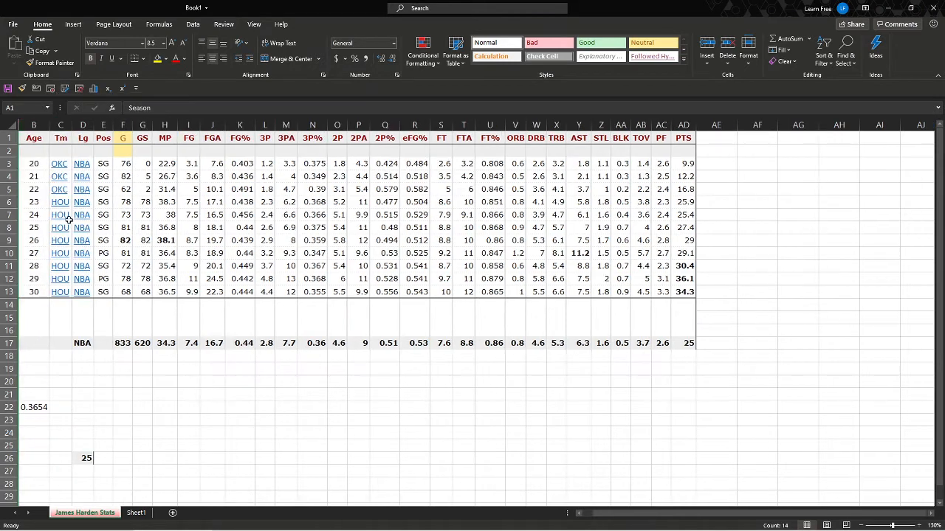
pyautogui.click(24, 124)
pyautogui.rightClick(23, 126)
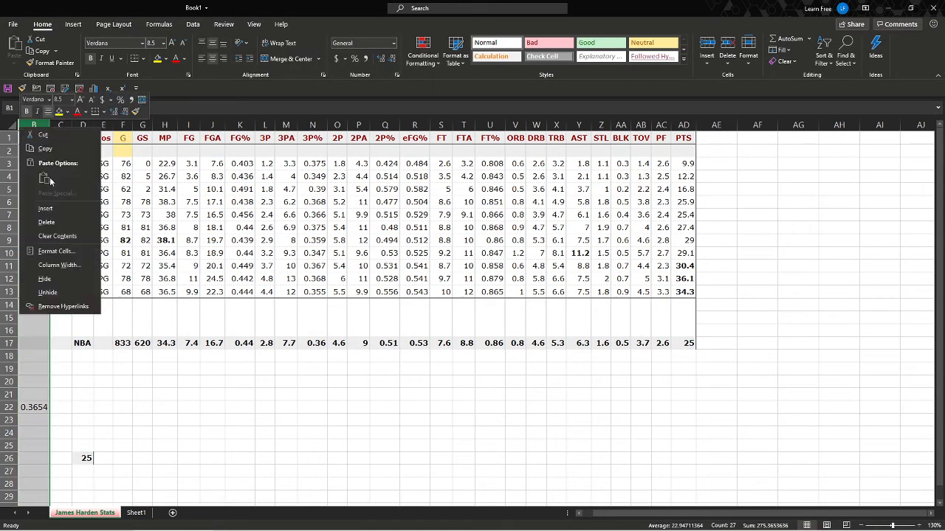
pyautogui.click(78, 290)
# - Hide the empty row 2, then unhide it from a selection spanning rows 1 and 3
pyautogui.click(14, 151)
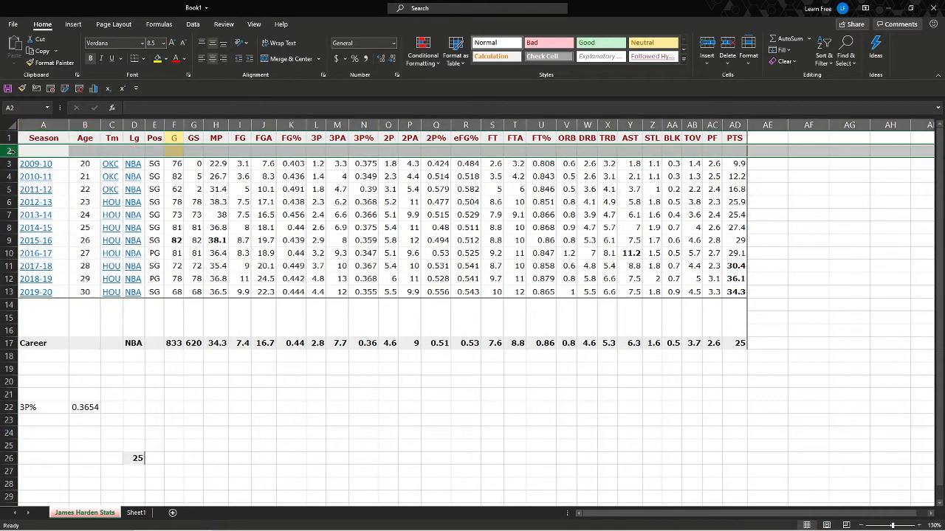
pyautogui.rightClick(16, 153)
pyautogui.click(65, 302)
pyautogui.moveTo(8, 138); pyautogui.dragTo(9, 151)
pyautogui.rightClick(10, 151)
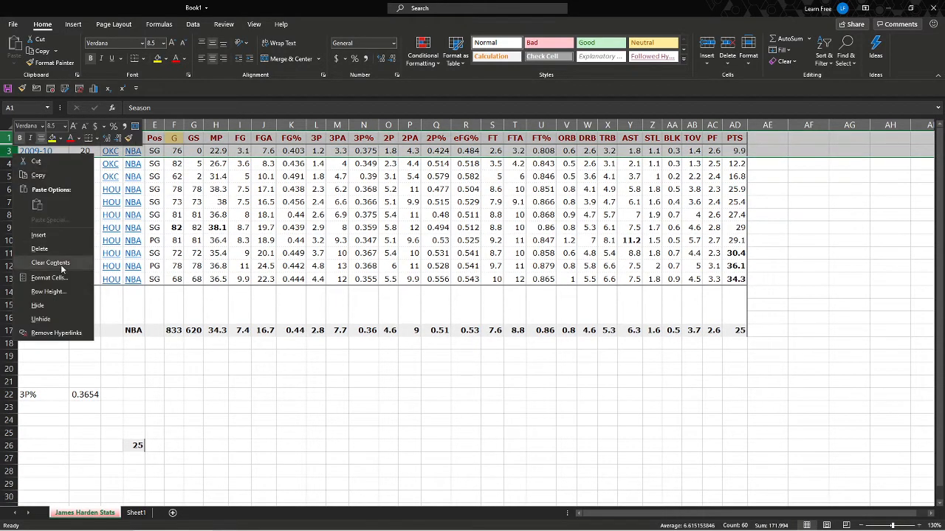
pyautogui.click(66, 319)
pyautogui.click(59, 150)
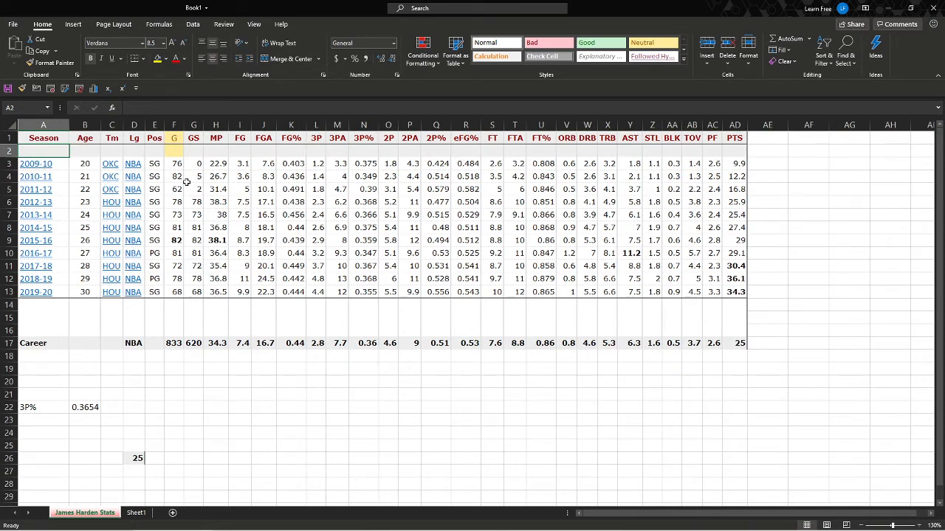
# - Delete the empty row 2 above the 2009-10 season, undo the deletion, and redo it
pyautogui.click(9, 151)
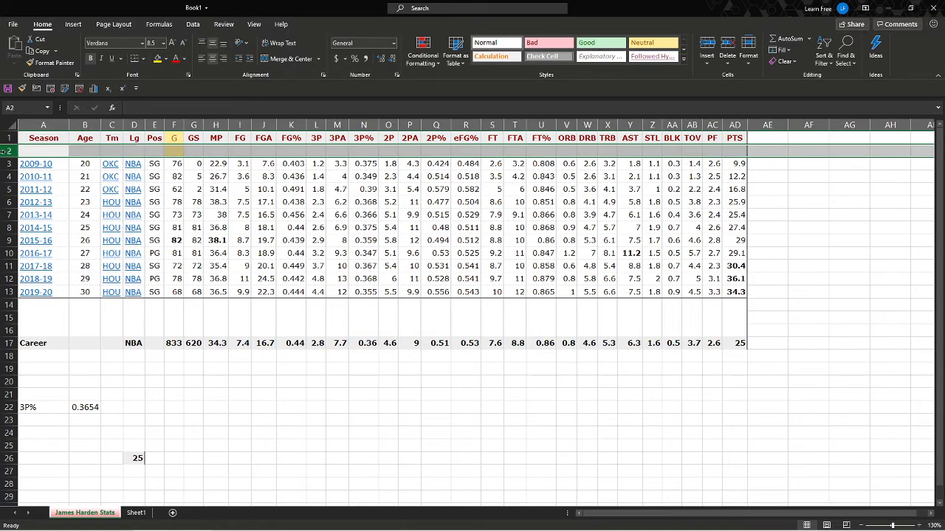
pyautogui.rightClick(9, 150)
pyautogui.click(32, 248)
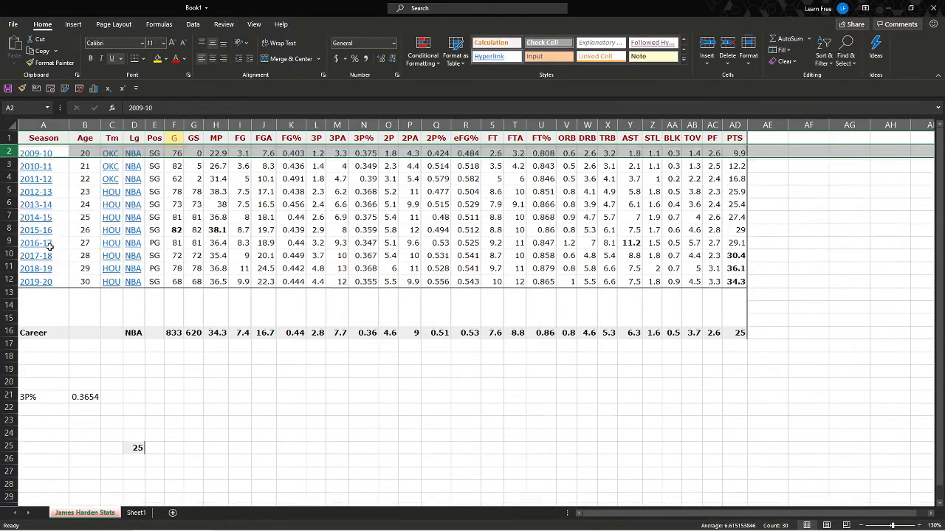
pyautogui.hotkey('ctrl', 'z')
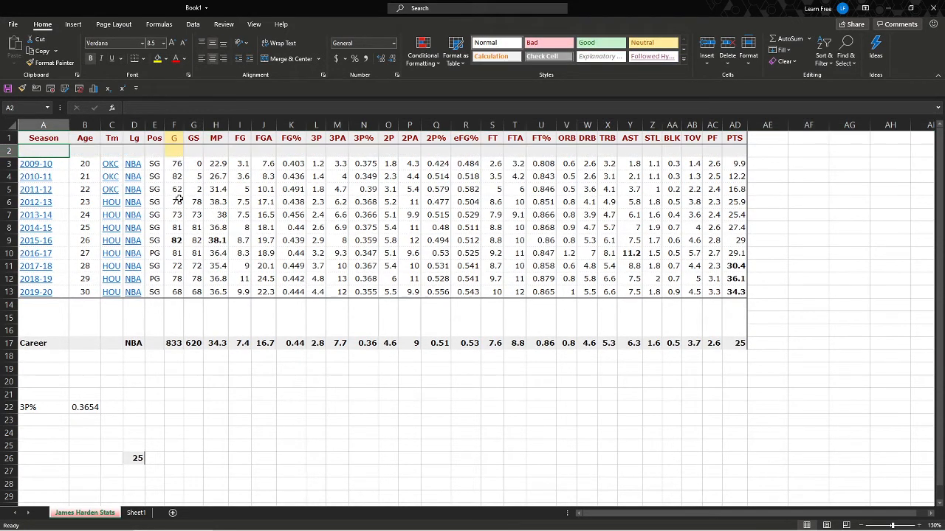
pyautogui.hotkey('ctrl', 'y')
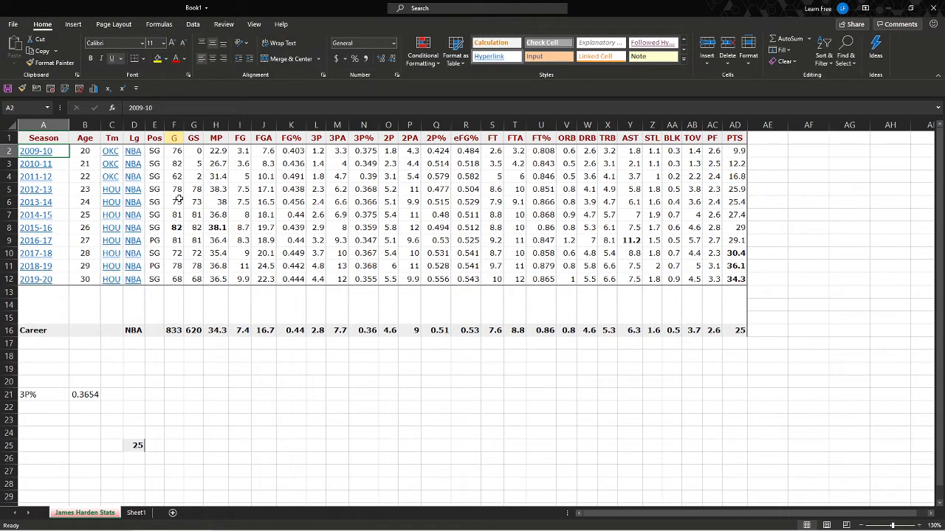
# - Jump to the ends of the Season column, then try out range selections around the header row
pyautogui.hotkey('ctrl', 'Down')
pyautogui.press('Up')
pyautogui.hotkey('ctrl', 'Up')
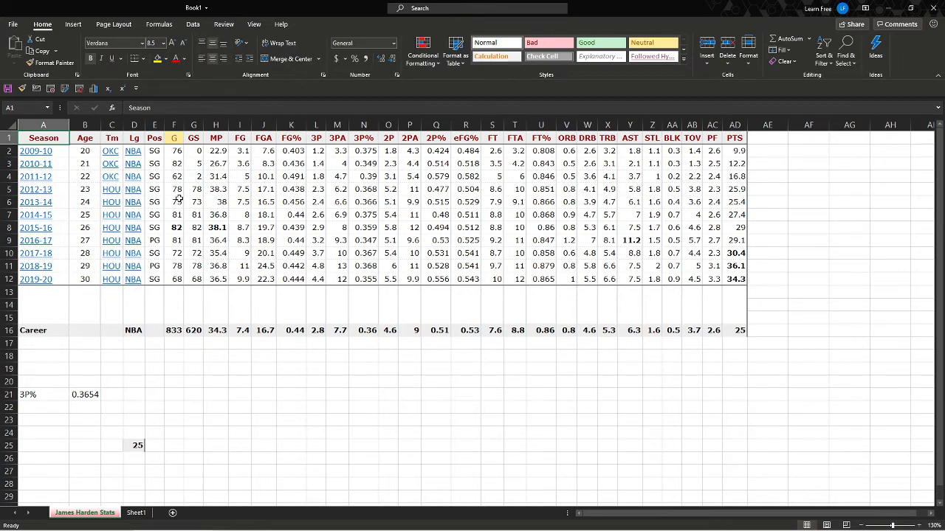
pyautogui.hotkey('ctrl', 'a')
pyautogui.press('Down')
pyautogui.press('Right')
pyautogui.press('Right')
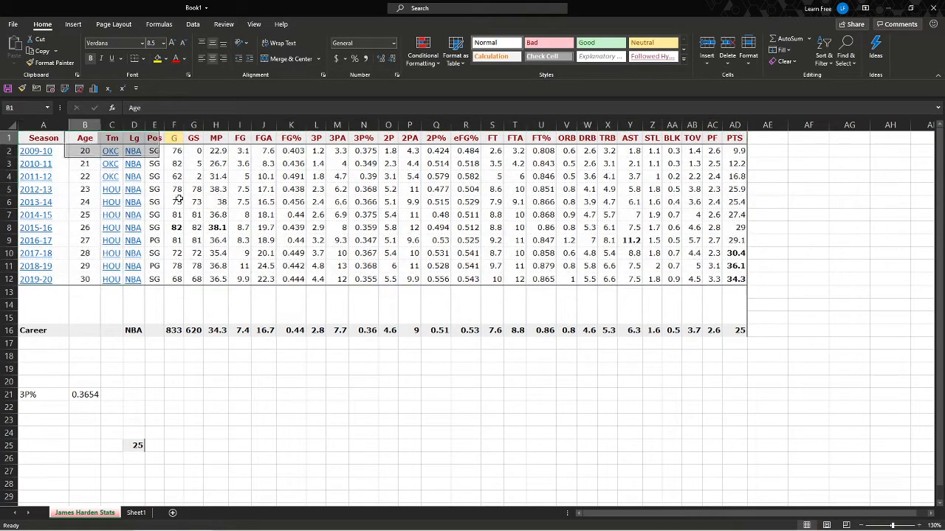
# - Move to cell F4, select the entire surrounding data block A1:AD12, and return to the single cell
pyautogui.press('Down')
pyautogui.press('Down')
pyautogui.press('Right')
pyautogui.press('Right')
pyautogui.press('Right')
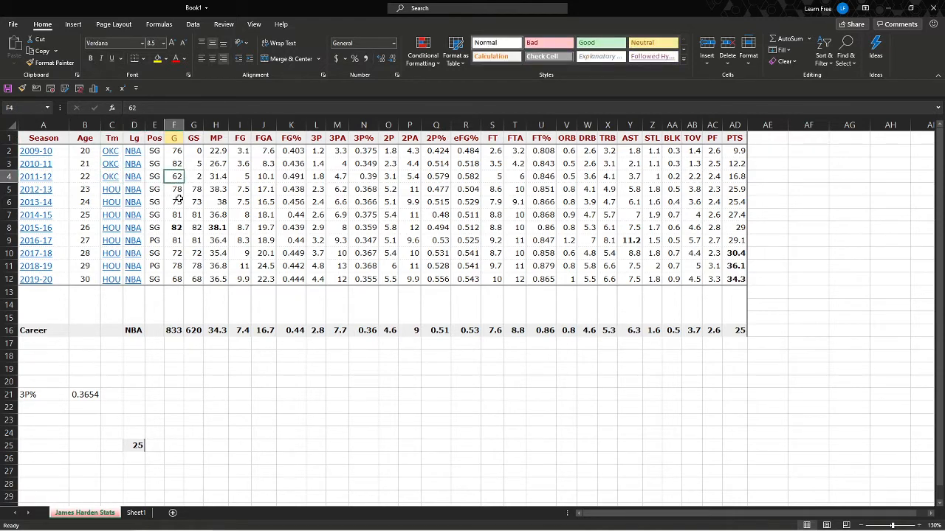
pyautogui.hotkey('ctrl', 'a')
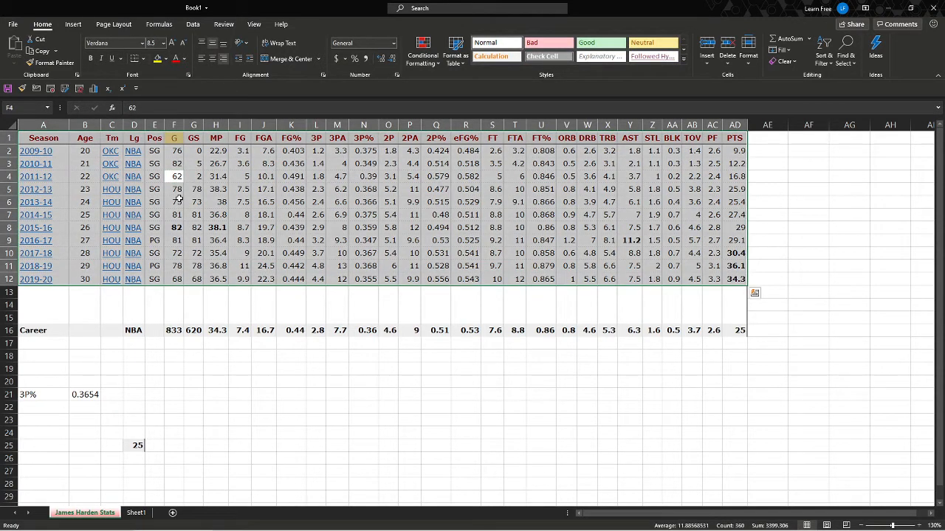
pyautogui.press('Left')
pyautogui.press('Right')
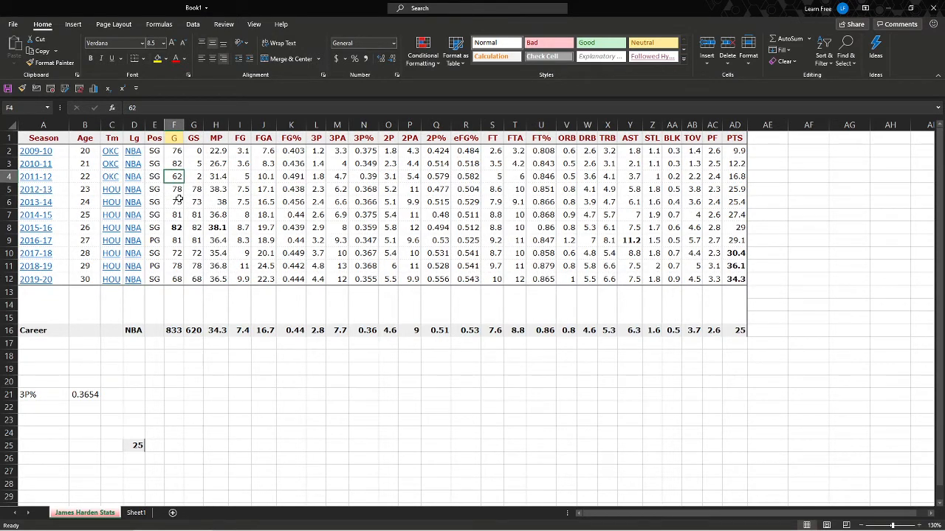
# - Convert the James Harden stats block A1:AD12 into a table with headers
pyautogui.hotkey('ctrl', 't')
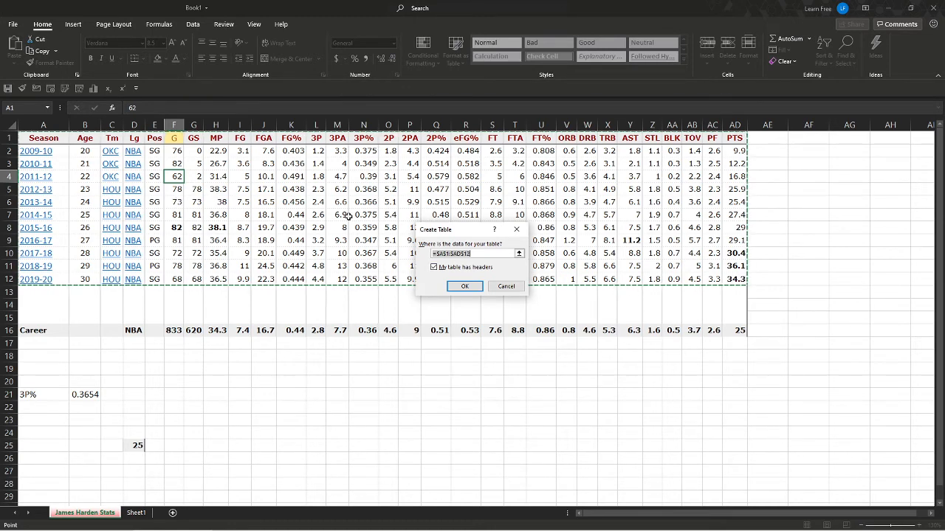
pyautogui.press('Escape')
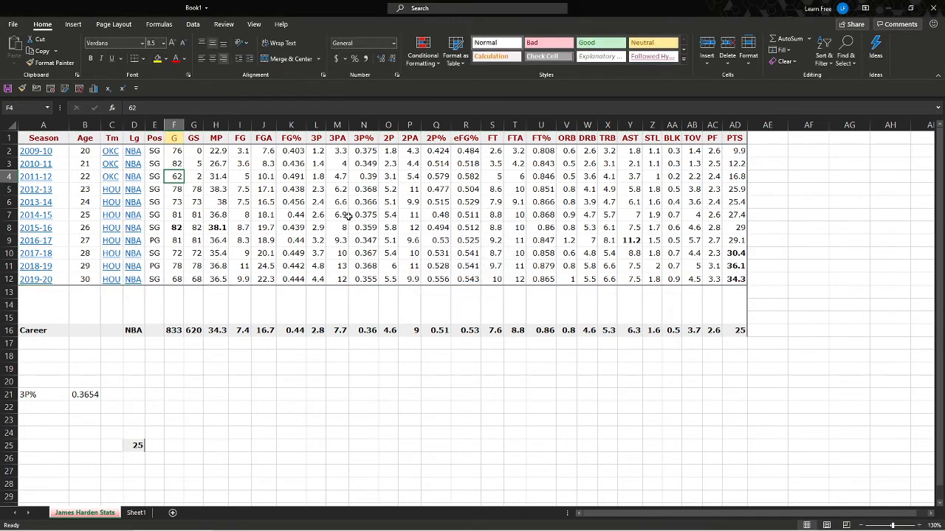
pyautogui.hotkey('ctrl', 't')
pyautogui.press('Return')
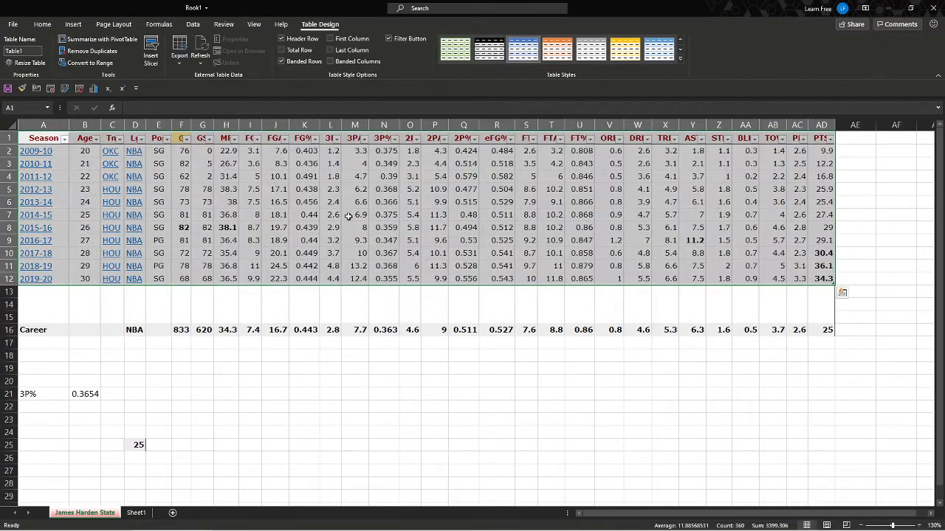
pyautogui.hotkey('ctrl', 'Right')
pyautogui.press('Down')
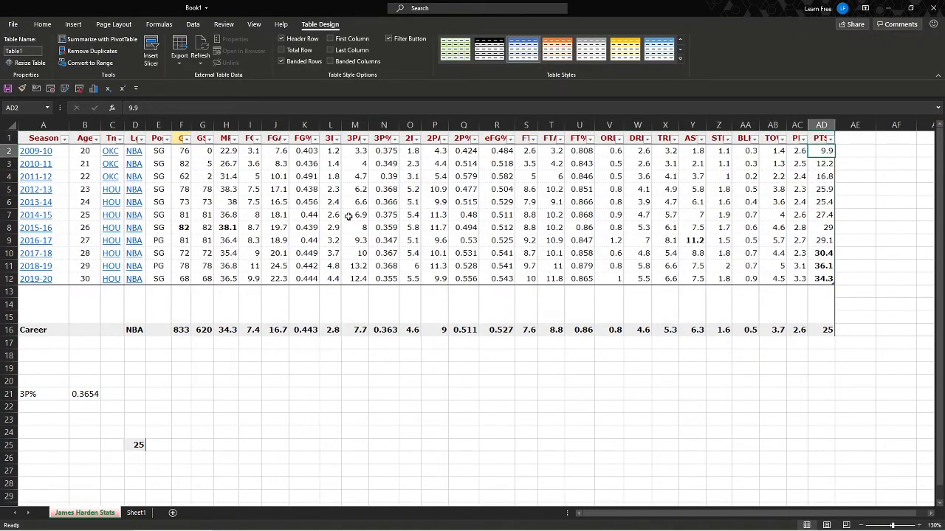
pyautogui.press('Right')
pyautogui.write('=')
pyautogui.press('Left')
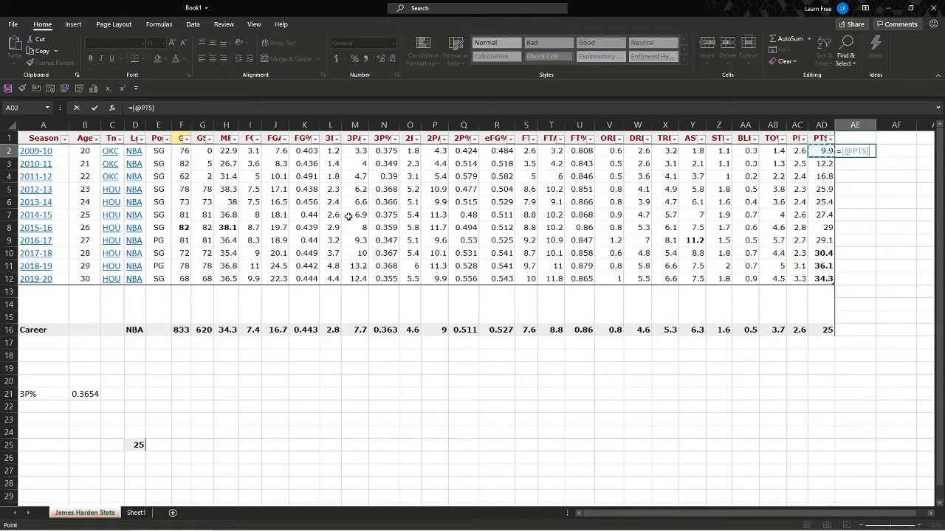
pyautogui.write('*')
pyautogui.press('Left')
pyautogui.press('Left')
pyautogui.press('Left')
pyautogui.press('Left')
pyautogui.press('Left')
pyautogui.press('Left')
pyautogui.press('Left')
pyautogui.press('Left')
pyautogui.press('Left')
pyautogui.press('Left')
pyautogui.press('Left')
pyautogui.press('Left')
pyautogui.press('Left')
pyautogui.press('Left')
pyautogui.press('Left')
pyautogui.press('Left')
pyautogui.press('Left')
pyautogui.press('Left')
pyautogui.press('Left')
pyautogui.press('Left')
pyautogui.press('Left')
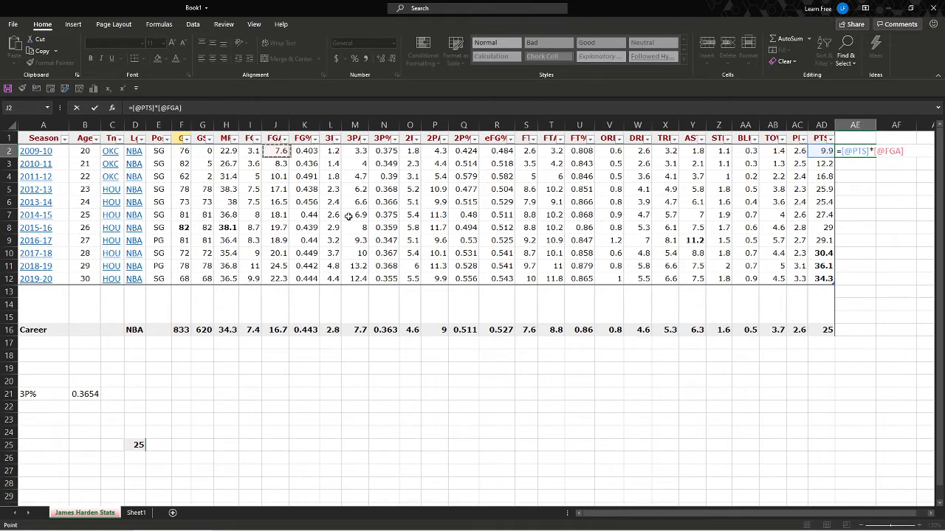
pyautogui.press('Return')
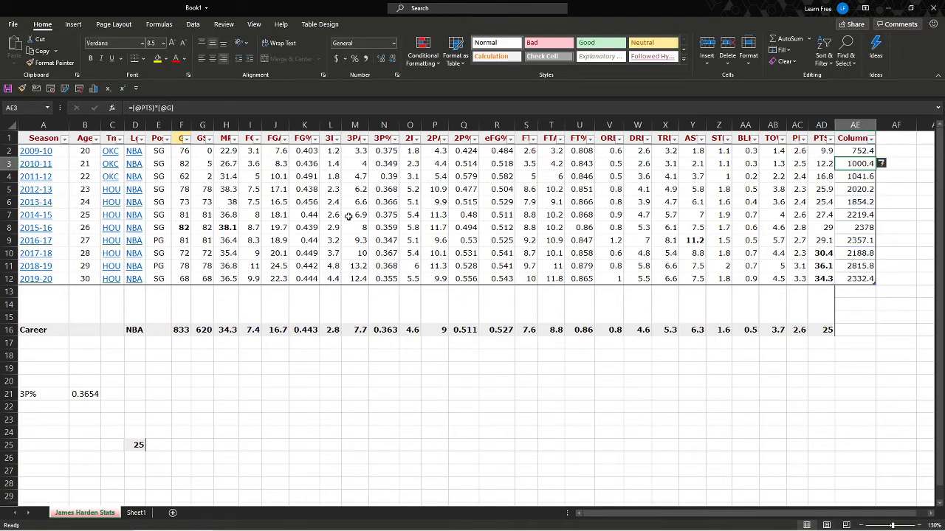
# - Undo the added PTS-times-G column and the table conversion of the stats block
pyautogui.press('Up')
pyautogui.hotkey('ctrl', 'shift', 'Down')
pyautogui.press('Up')
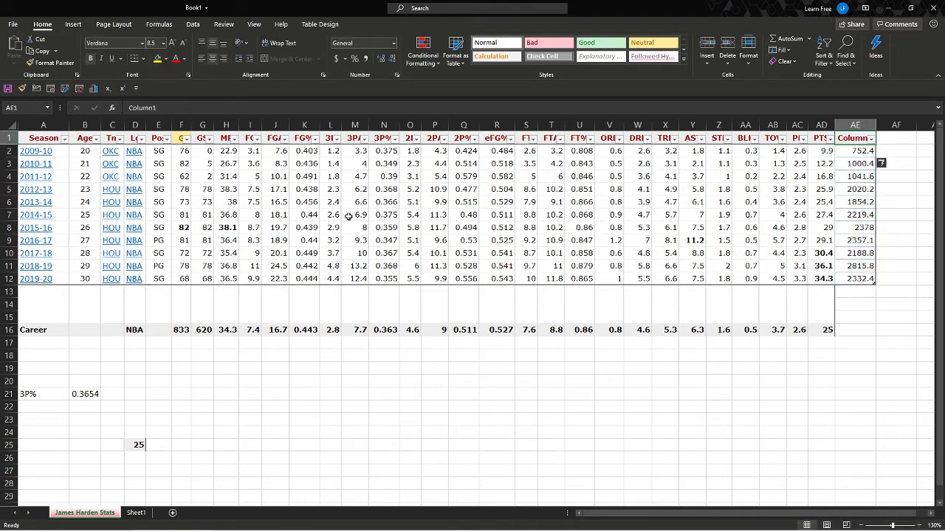
pyautogui.hotkey('ctrl', 'z')
pyautogui.hotkey('ctrl', 'z')
pyautogui.hotkey('ctrl', 'z')
pyautogui.hotkey('ctrl', 'z')
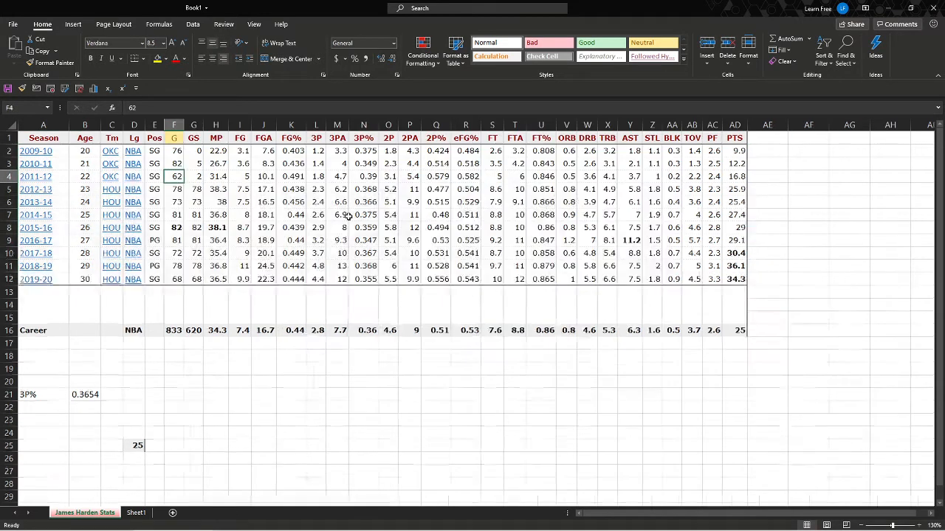
# - Copy the season entries A2:A12 and return to cell A2
pyautogui.press('Left')
pyautogui.press('Left')
pyautogui.press('Left')
pyautogui.press('Left')
pyautogui.press('Left')
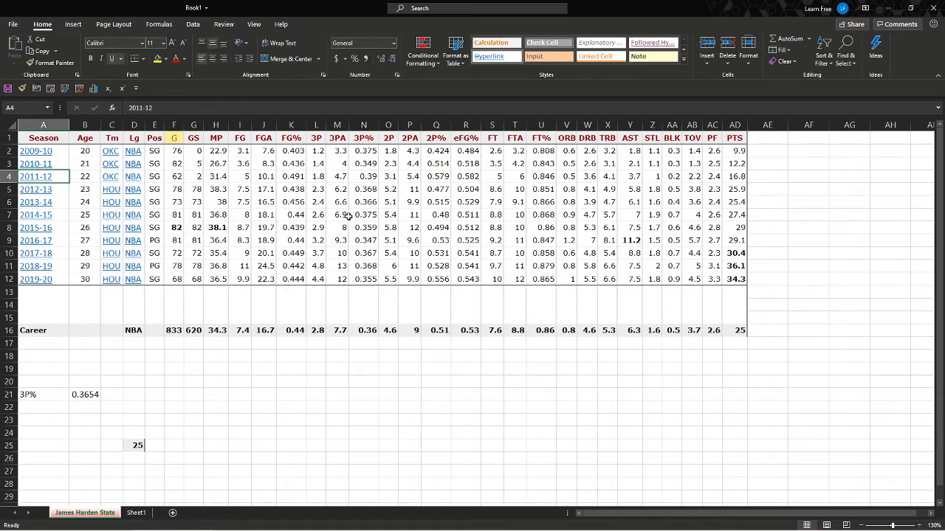
pyautogui.press('Up')
pyautogui.press('Up')
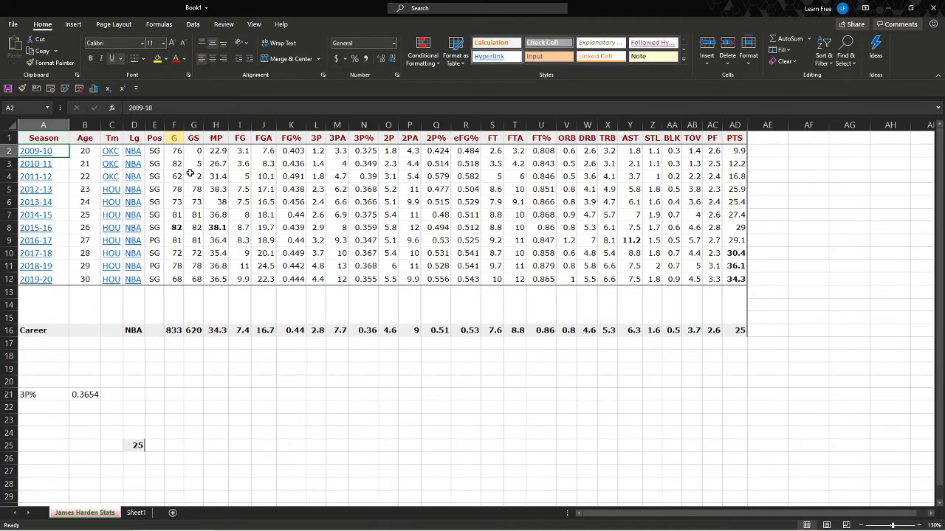
pyautogui.hotkey('ctrl', 'shift', 'Down')
pyautogui.hotkey('ctrl', 'c')
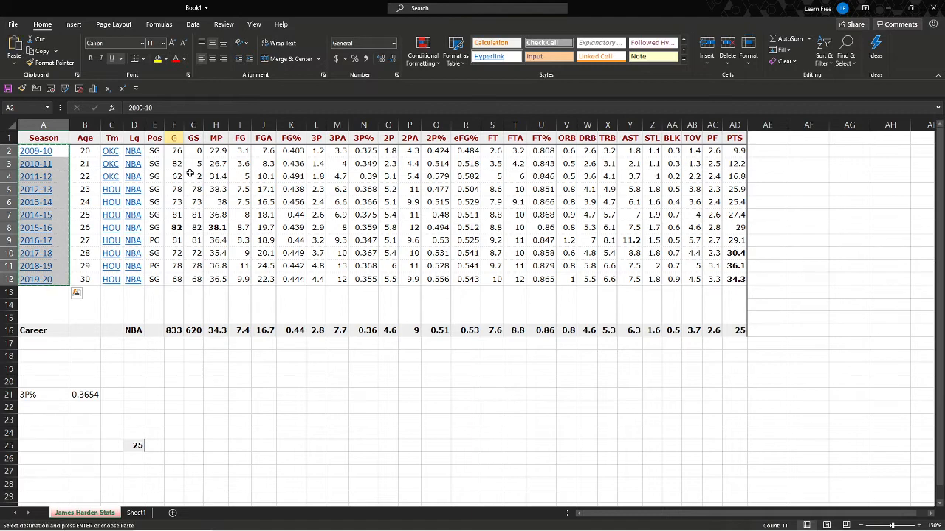
pyautogui.press('Up')
pyautogui.press('Down')
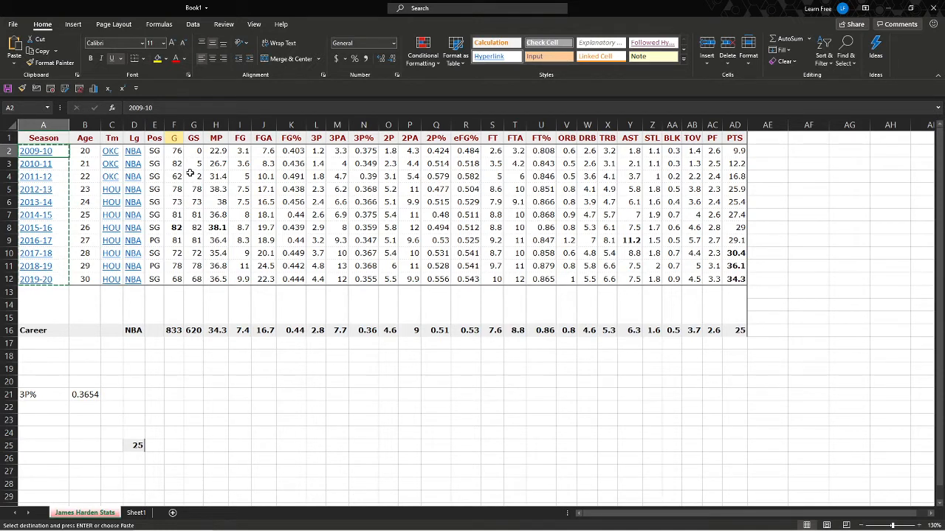
# - Examine the context menu of cell A2 with and without copied cells, focusing on its paste options, and dismiss it each time
pyautogui.hotkey('shift', 'F10')
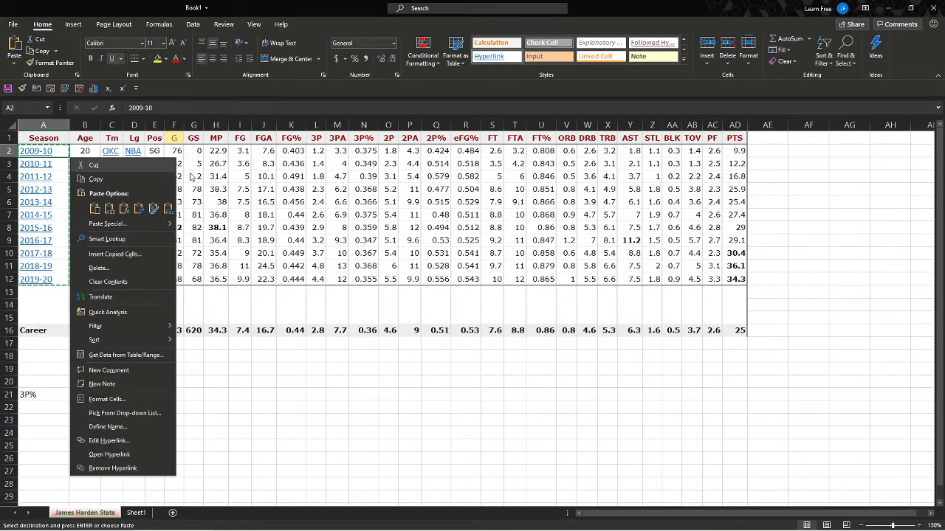
pyautogui.press('Down')
pyautogui.press('Down')
pyautogui.press('Up')
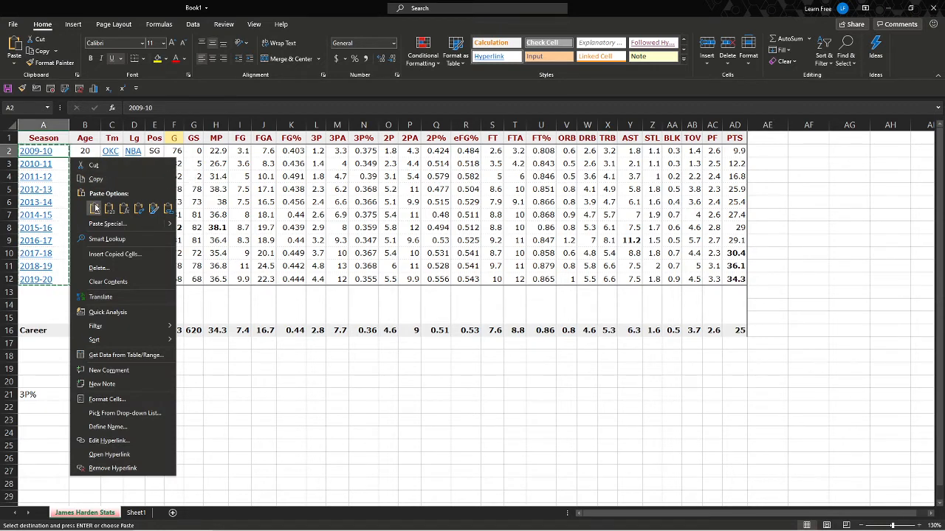
pyautogui.press('Escape')
pyautogui.press('Escape')
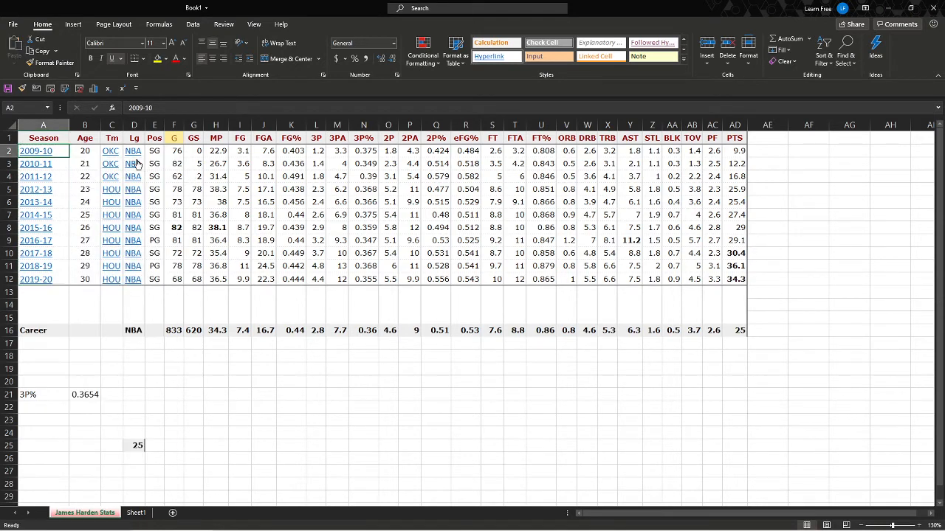
pyautogui.rightClick(136, 159)
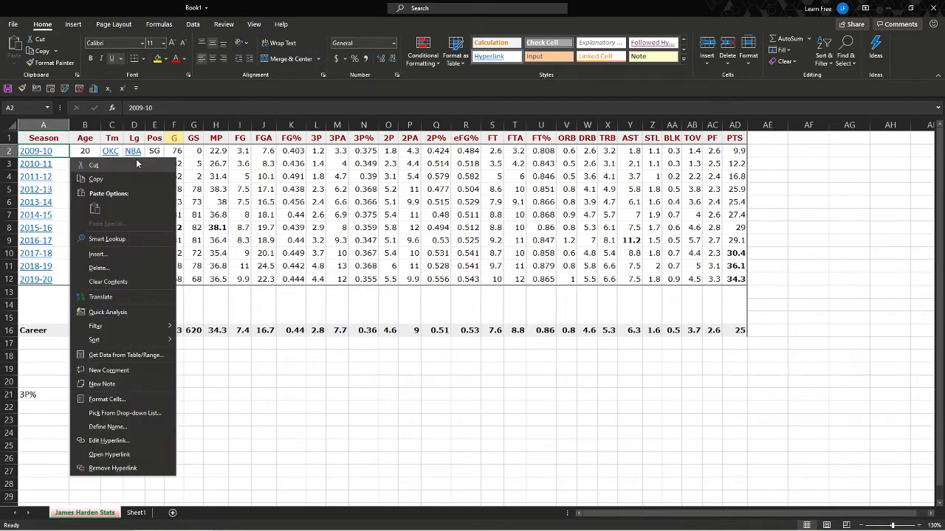
pyautogui.press('Escape')
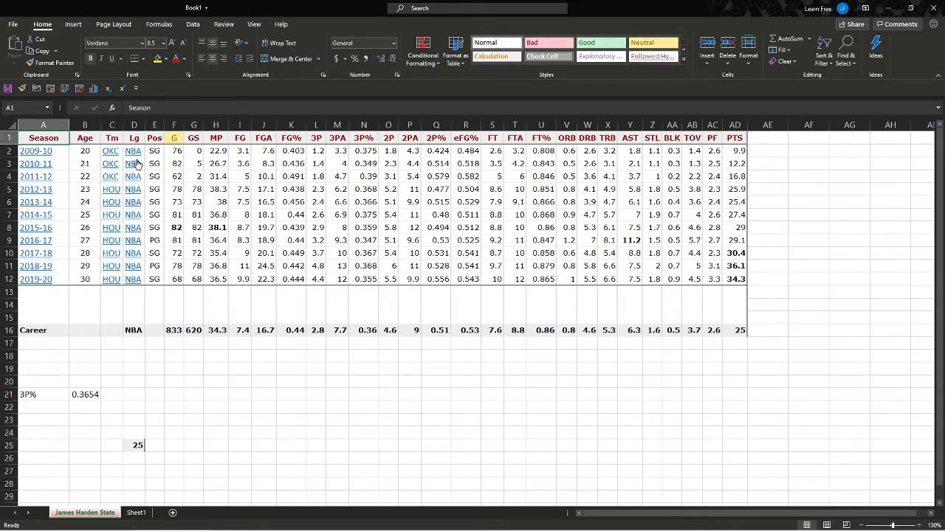
# - Copy the season entries A2:A12, paste them back onto the same cells, and cancel the copy outline
pyautogui.hotkey('ctrl', 'shift', 'Down')
pyautogui.hotkey('ctrl', 'c')
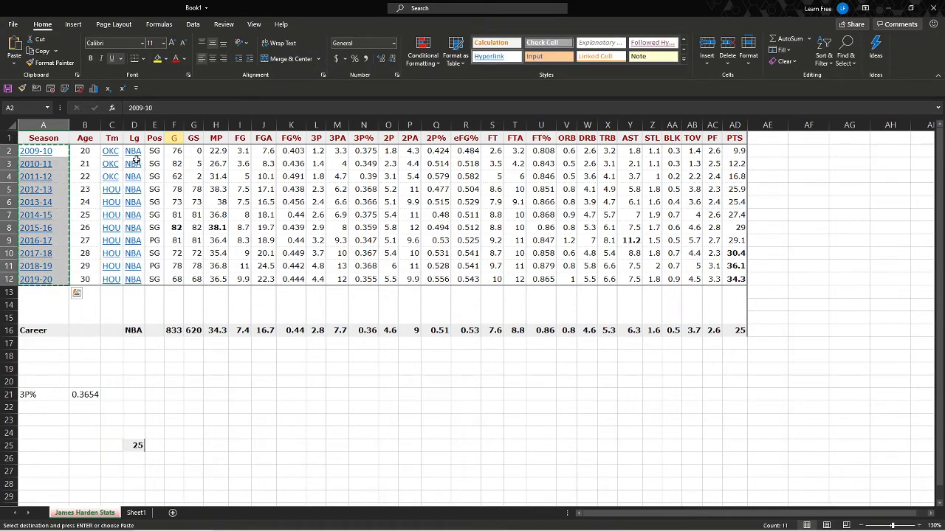
pyautogui.rightClick(136, 159)
pyautogui.press('v')
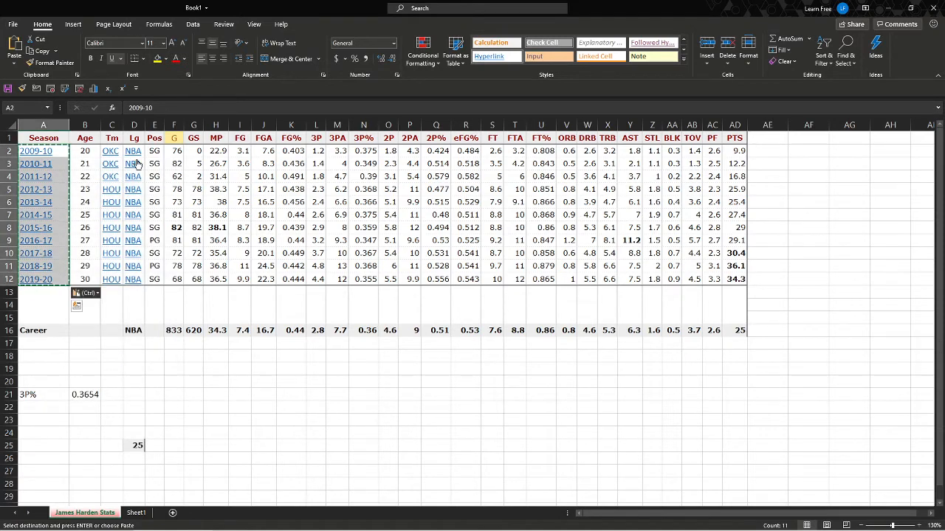
pyautogui.press('Up')
pyautogui.press('Down')
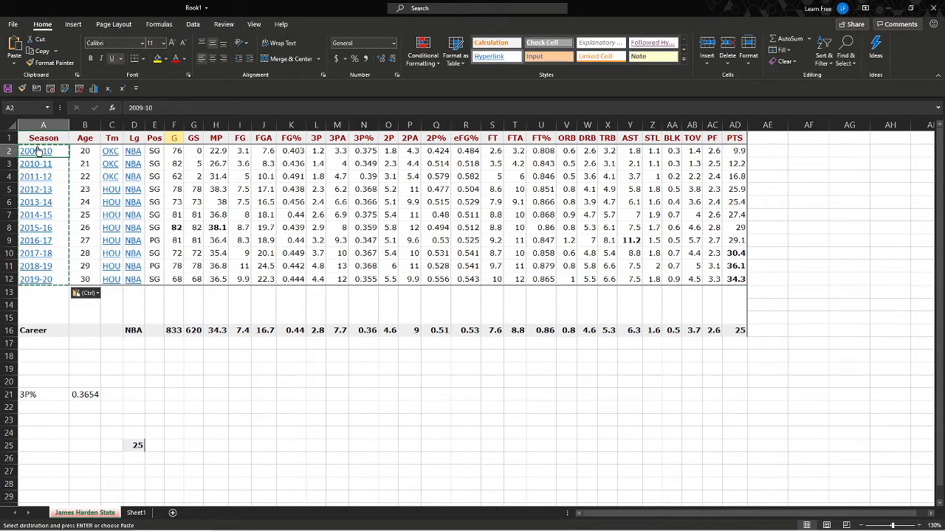
pyautogui.click(88, 153)
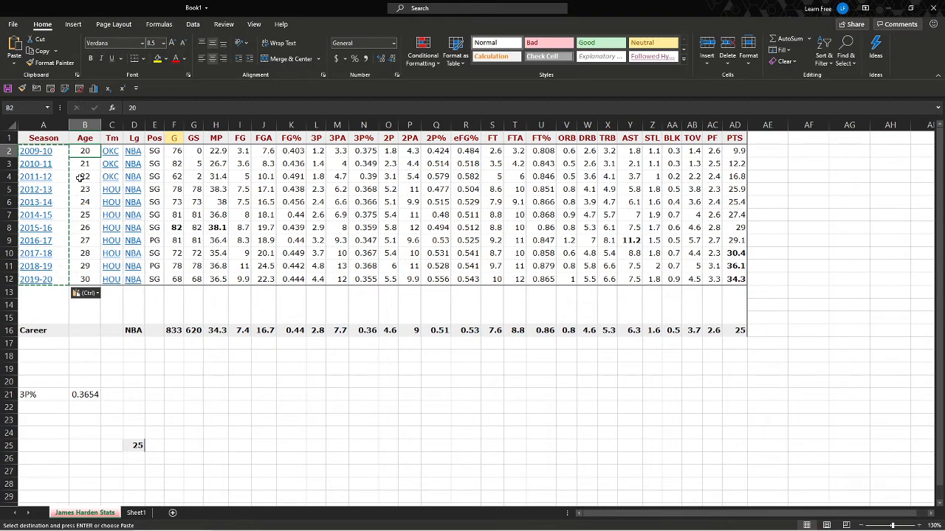
pyautogui.press('Escape')
pyautogui.click(217, 241)
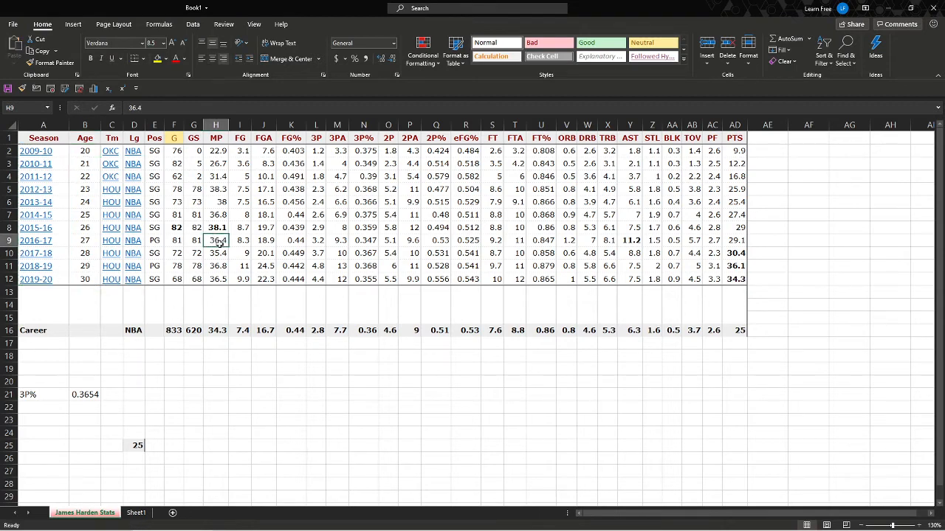
# - On Sheet1, convert the Age and Points data in H1:I12 into a table with headers
pyautogui.click(136, 513)
pyautogui.click(74, 154)
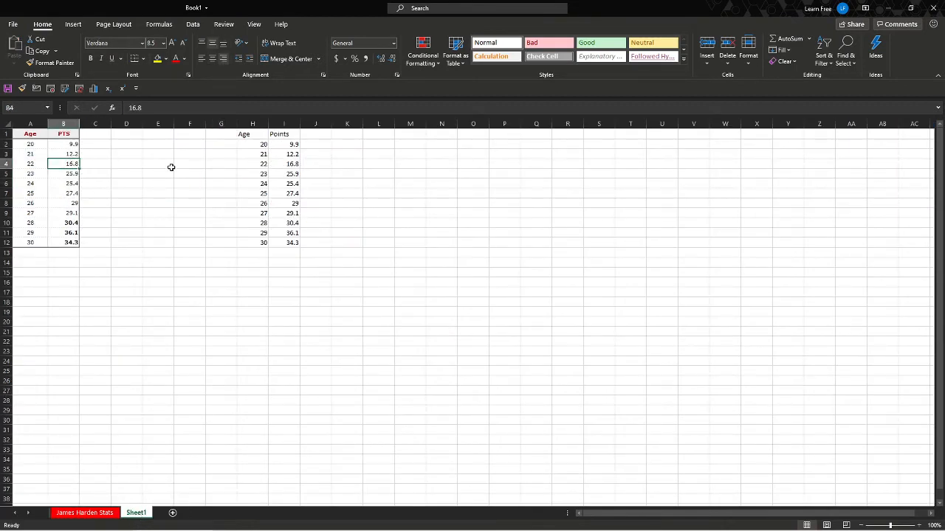
pyautogui.click(259, 153)
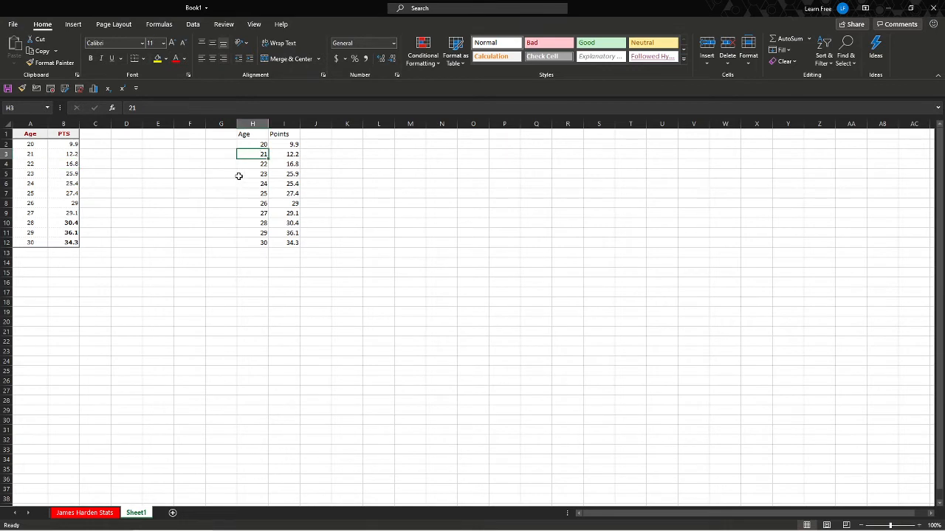
pyautogui.click(69, 163)
pyautogui.click(265, 156)
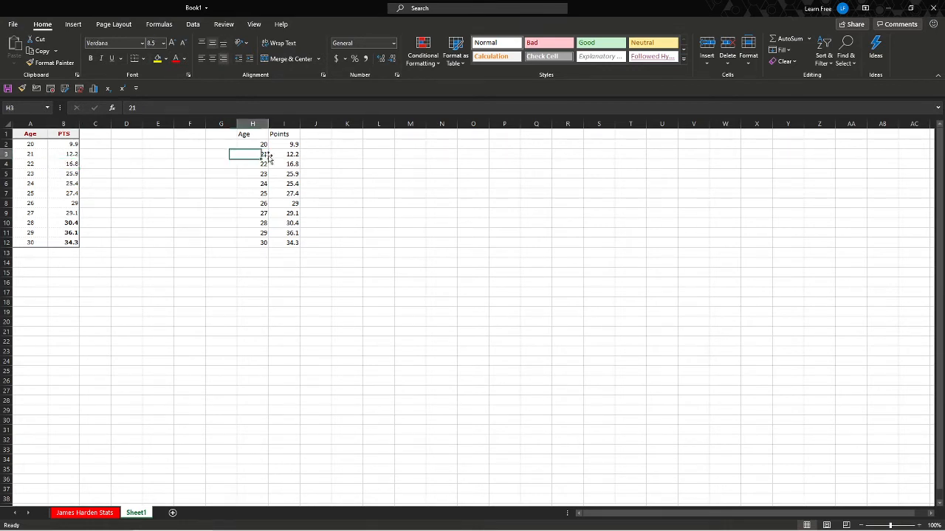
pyautogui.hotkey('ctrl', 't')
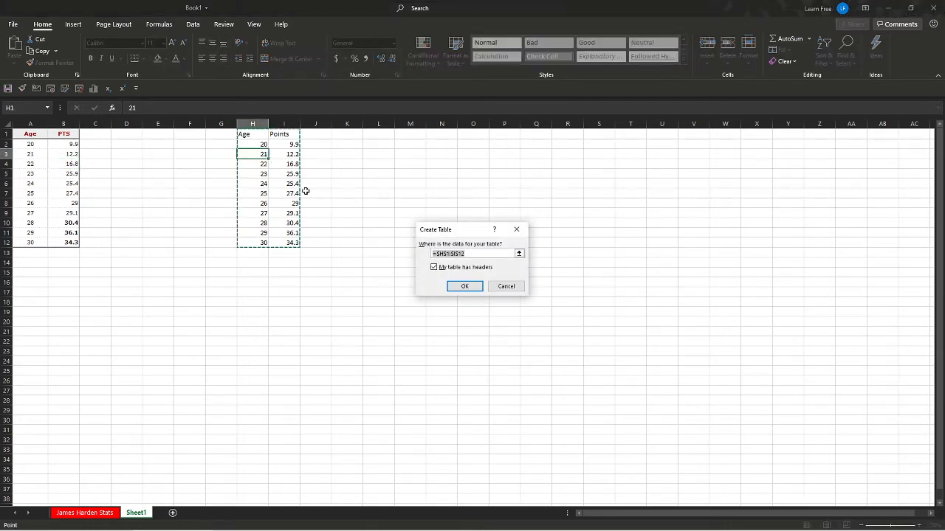
pyautogui.press('Return')
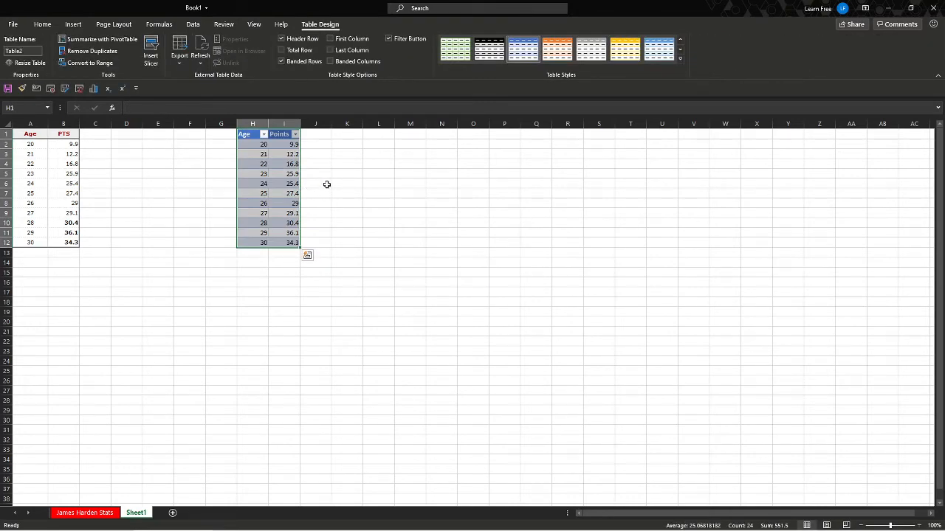
# - Create a separate chart sheet from the Age and Points table and apply the dark-background chart style
pyautogui.press('F11')
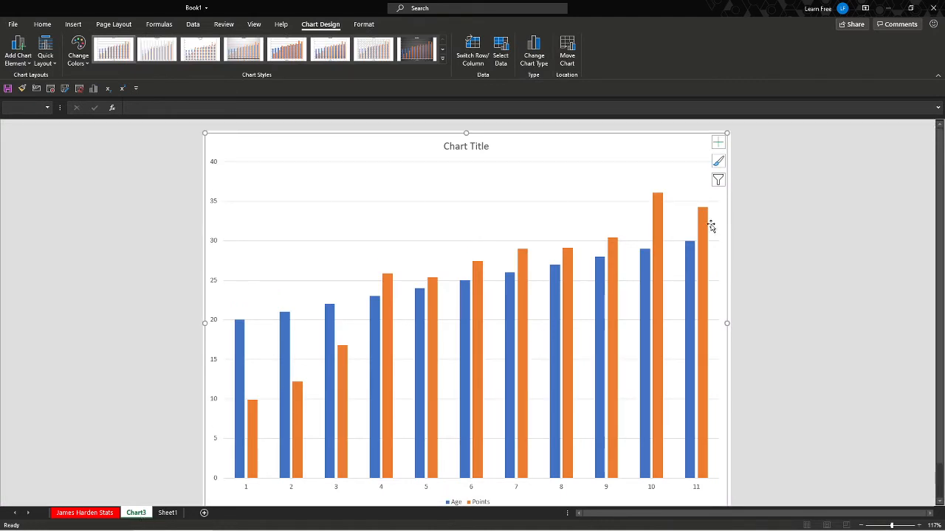
pyautogui.click(416, 57)
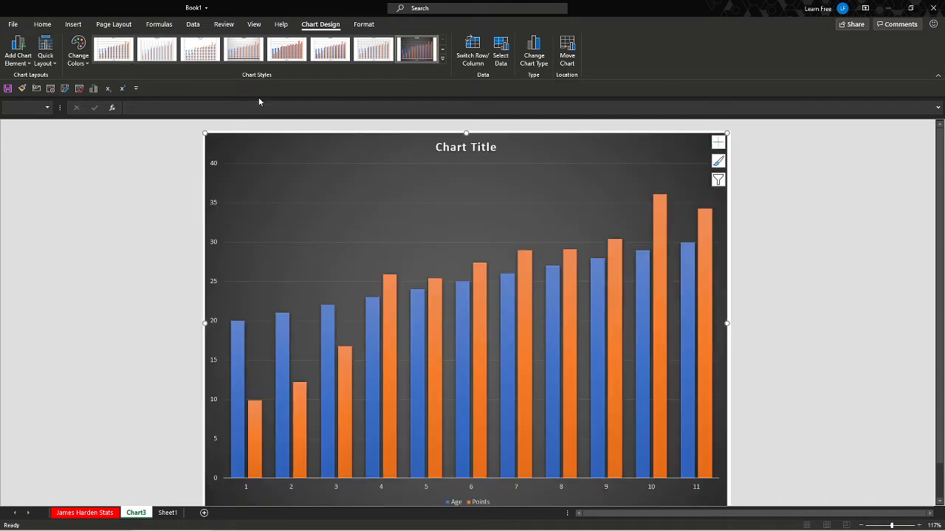
# - Check the list of hidden sheets without unhiding any, and delete the Chart3 sheet
pyautogui.rightClick(140, 515)
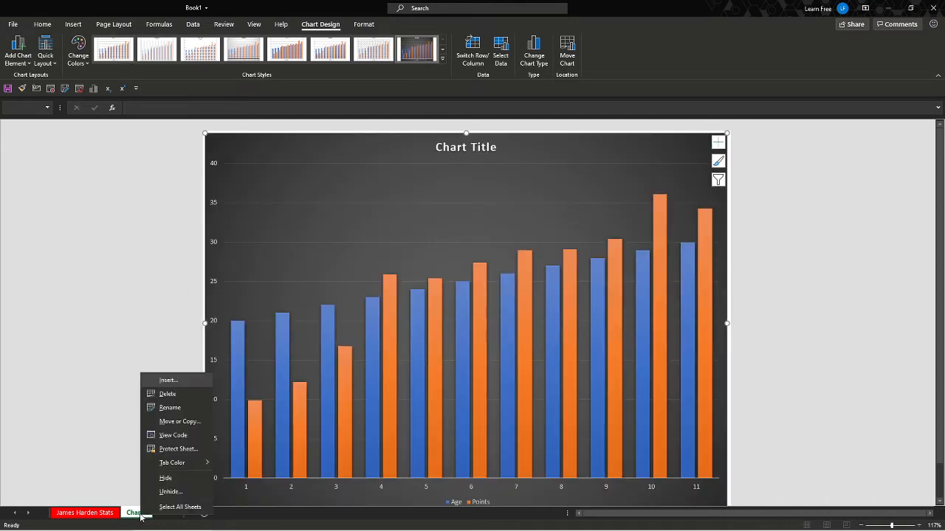
pyautogui.click(198, 495)
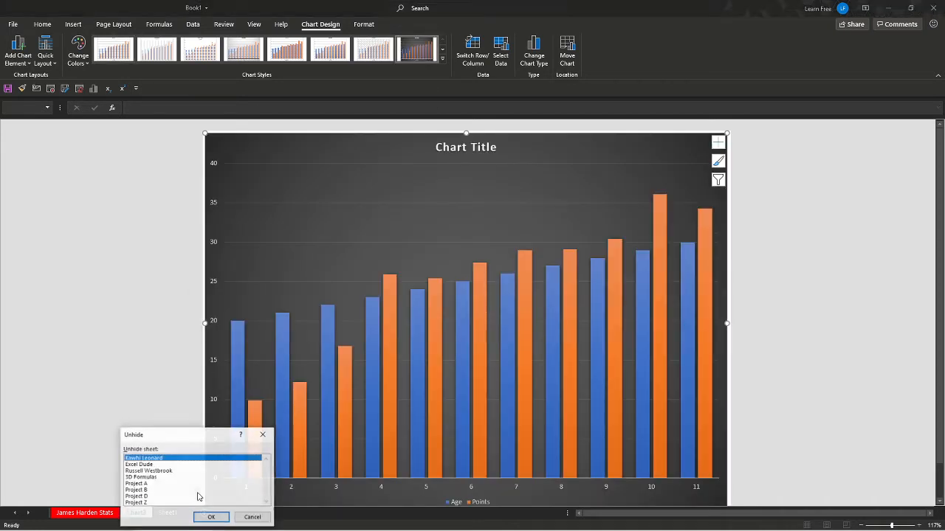
pyautogui.click(252, 517)
pyautogui.rightClick(135, 512)
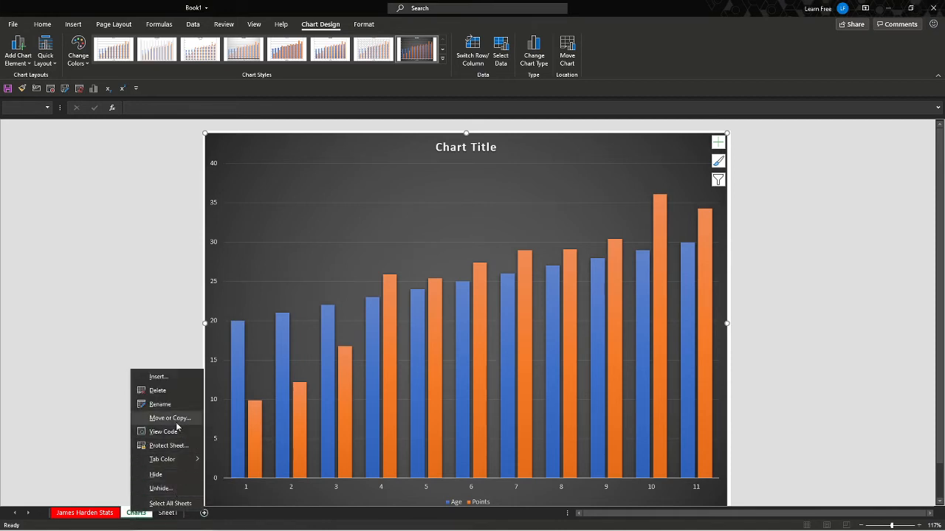
pyautogui.click(174, 391)
pyautogui.click(464, 298)
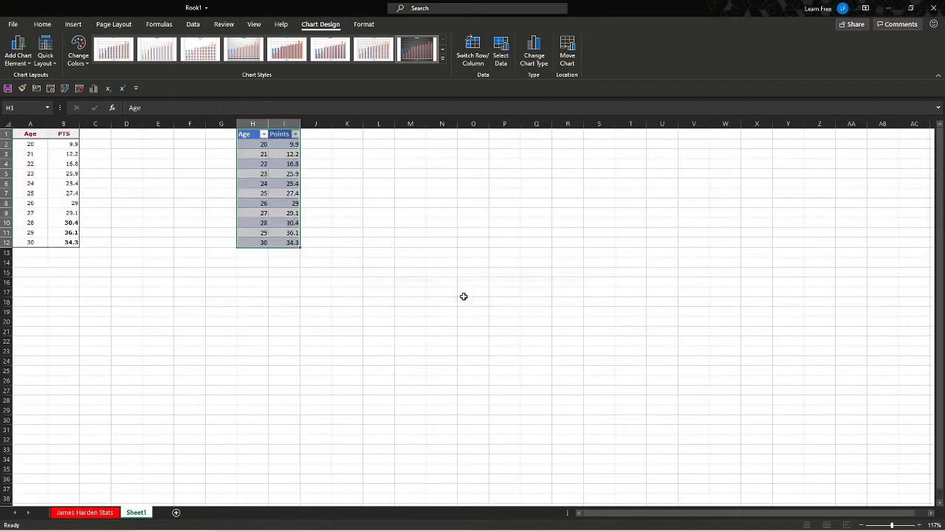
pyautogui.moveTo(259, 165); pyautogui.dragTo(249, 175)
pyautogui.click(148, 156)
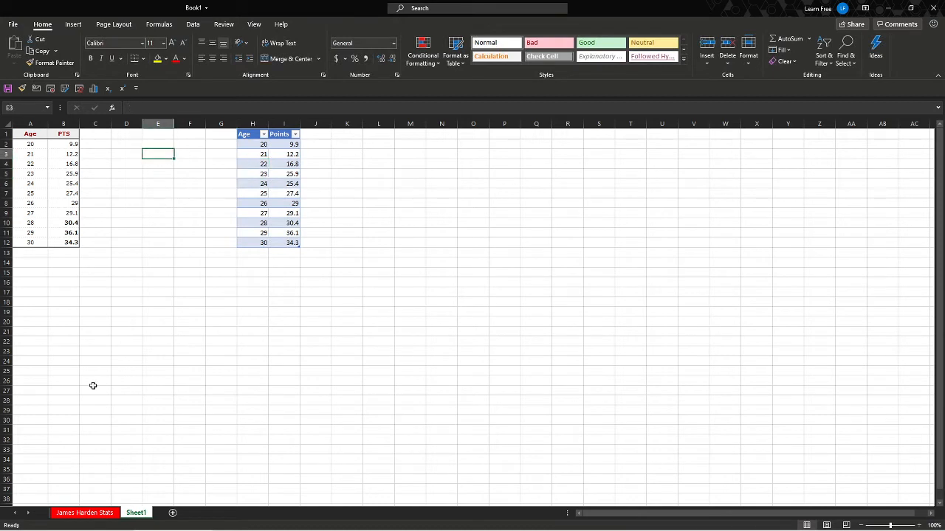
# - Enter 50 in J2 beside the Age and Points table and copy it down through J12
pyautogui.click(312, 150)
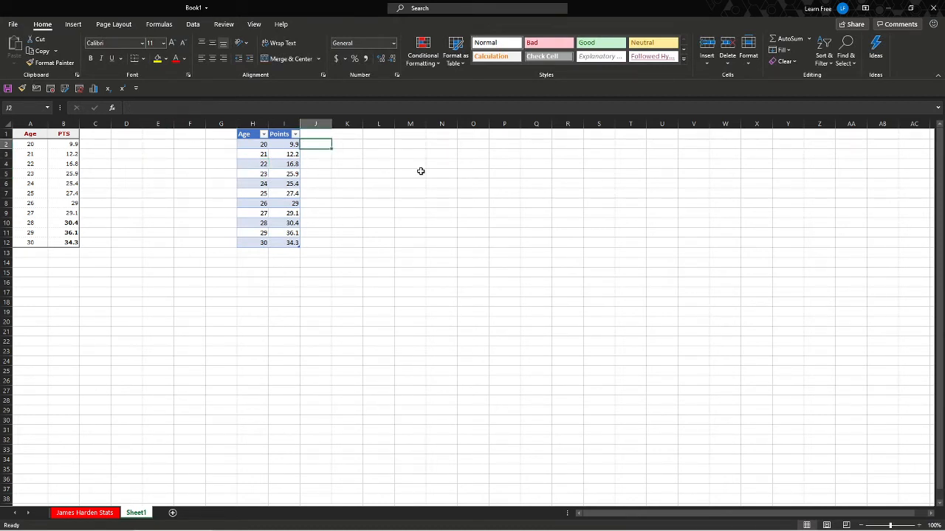
pyautogui.write('50')
pyautogui.press('Return')
pyautogui.press('Up')
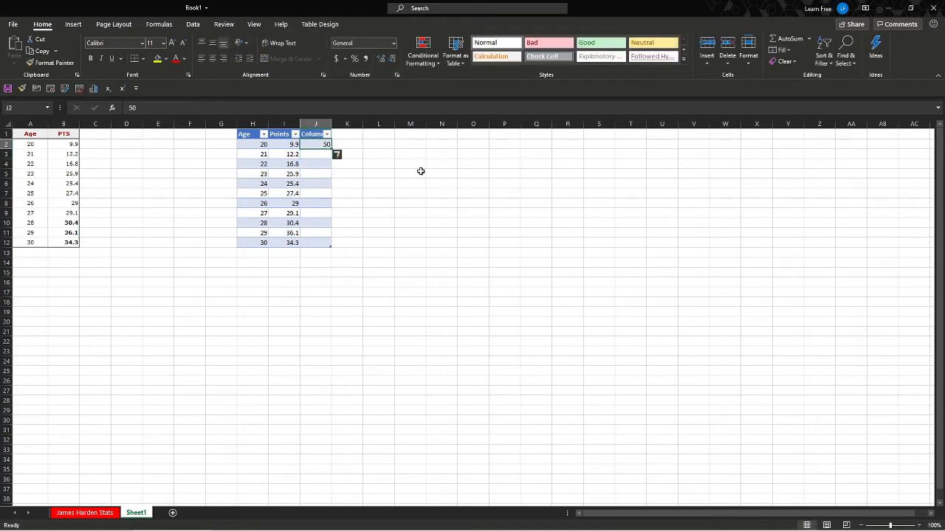
pyautogui.hotkey('ctrl', 'c')
pyautogui.press('Down')
pyautogui.hotkey('ctrl', 'shift', 'Down')
pyautogui.press('Escape')
pyautogui.press('Up')
pyautogui.press('Right')
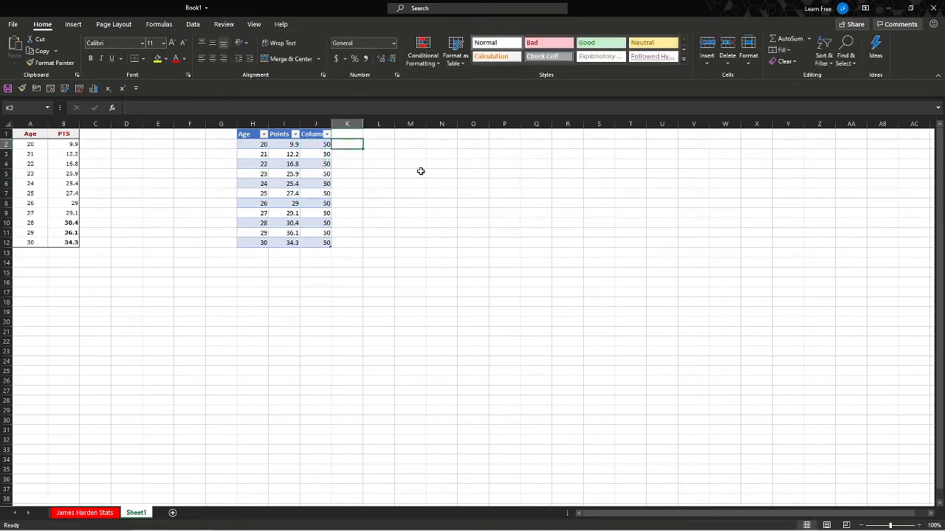
# - In K2, enter a formula multiplying the 50 in J2 by the Points value in I2
pyautogui.write('=')
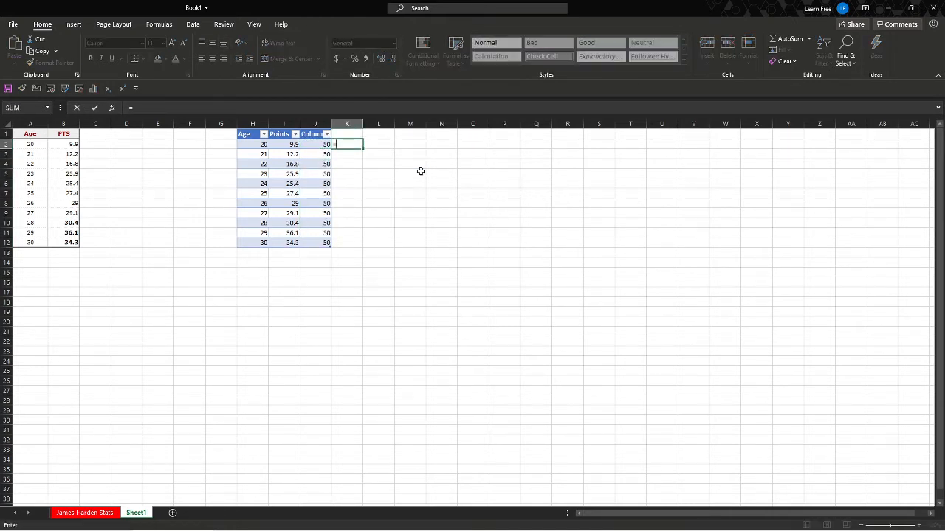
pyautogui.press('Left')
pyautogui.write('*')
pyautogui.press('Left')
pyautogui.press('Left')
pyautogui.press('Return')
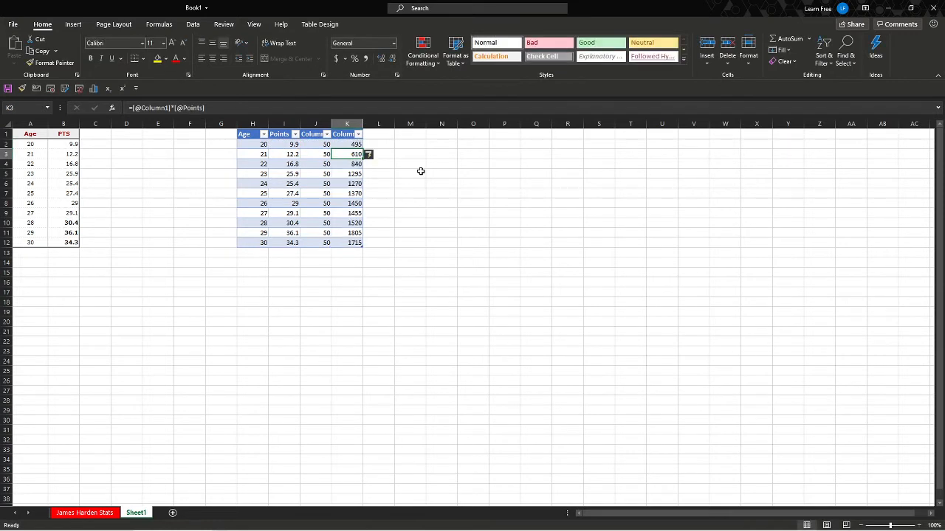
# - Undo the formula column and the column of 50s added to the Age and Points table, and go to C2
pyautogui.hotkey('ctrl', 'z')
pyautogui.hotkey('ctrl', 'z')
pyautogui.hotkey('ctrl', 'z')
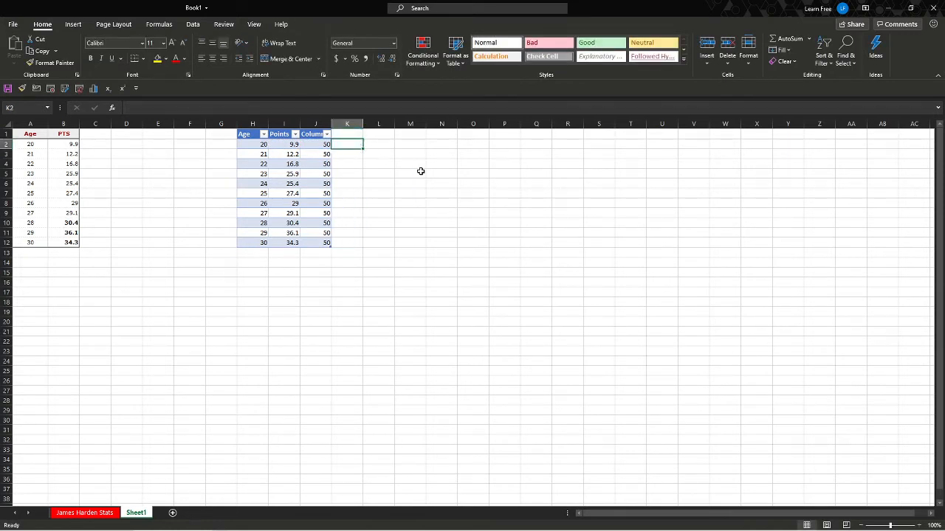
pyautogui.hotkey('ctrl', 'z')
pyautogui.hotkey('ctrl', 'z')
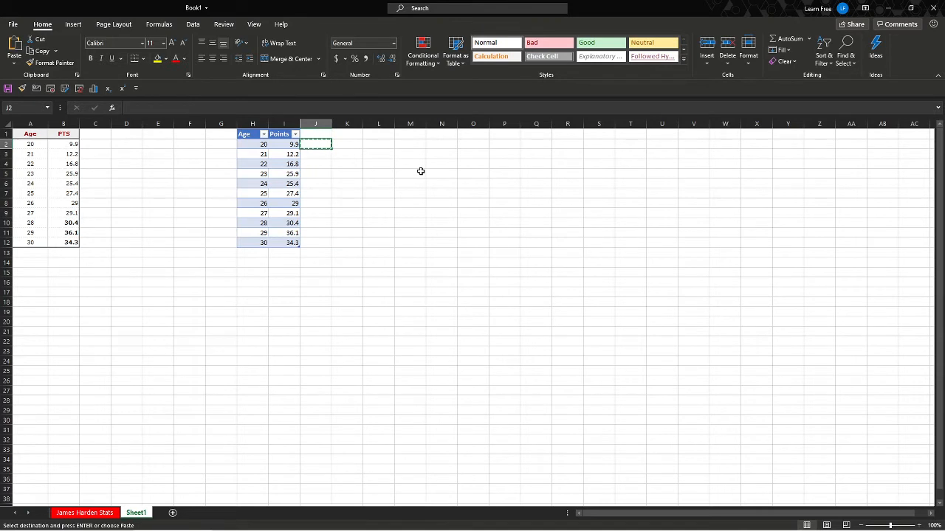
pyautogui.hotkey('ctrl', 'z')
pyautogui.hotkey('ctrl', 'z')
pyautogui.hotkey('ctrl', 'z')
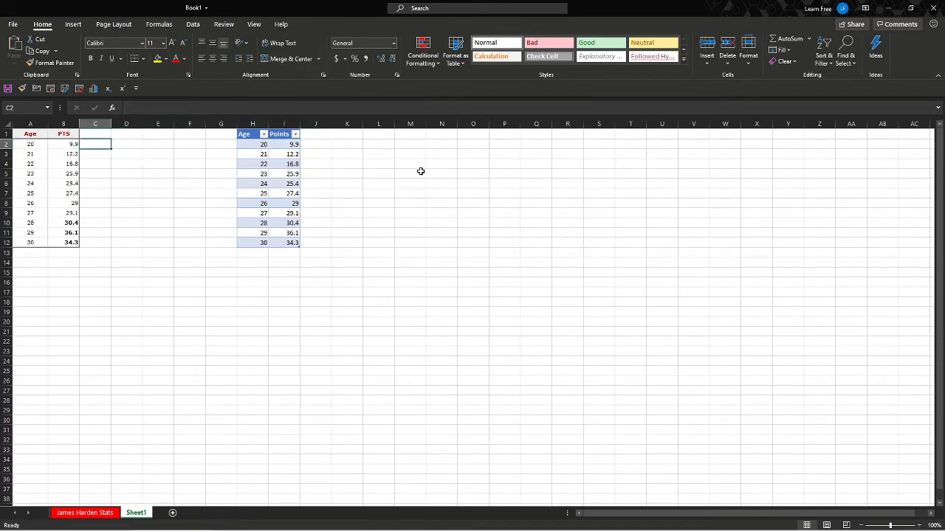
# - Enter the formula =B2*A2 in C2 beside the plain Age and PTS data
pyautogui.write('=')
pyautogui.press('Left')
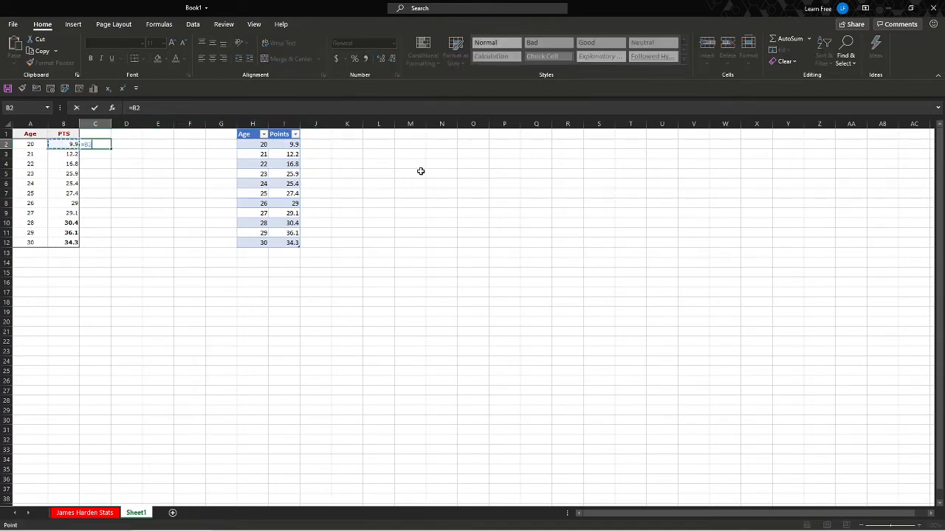
pyautogui.write('*')
pyautogui.press('Left')
pyautogui.press('Left')
pyautogui.press('Return')
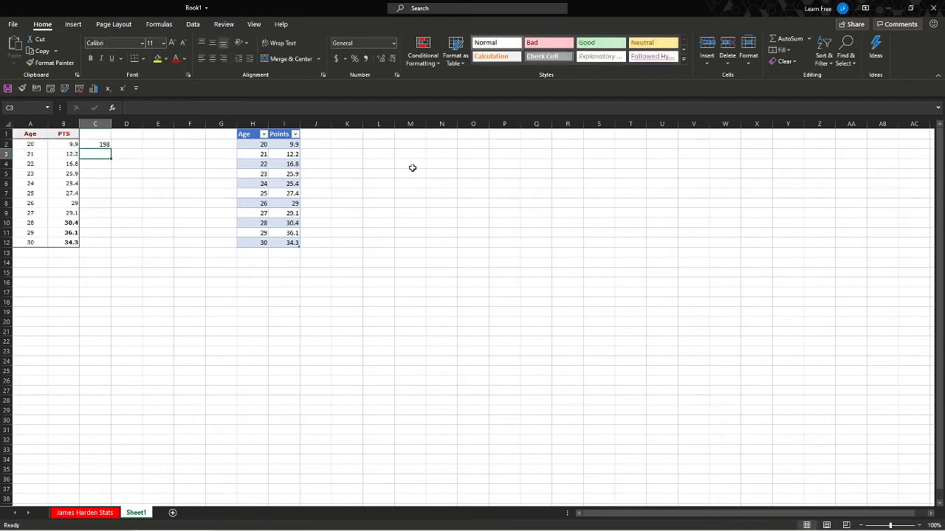
pyautogui.press('Up')
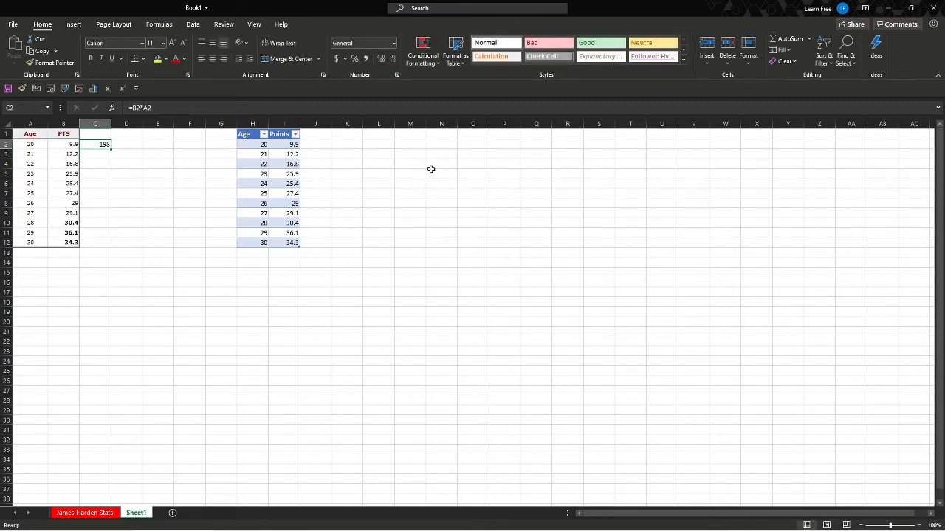
# - Fill the C2 formula down through C12 and select C3:C12 to review the filled cells
pyautogui.doubleClick(110, 148)
pyautogui.click(161, 152)
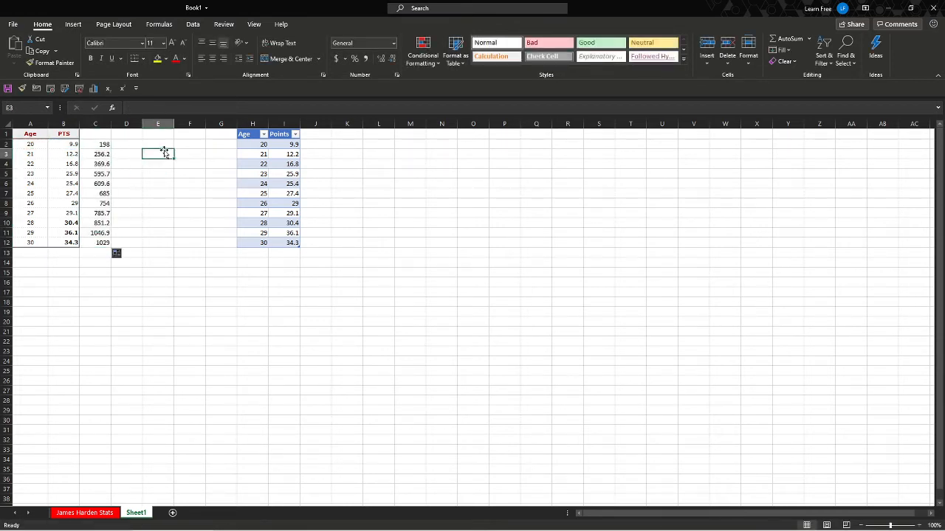
pyautogui.moveTo(103, 153); pyautogui.dragTo(104, 242)
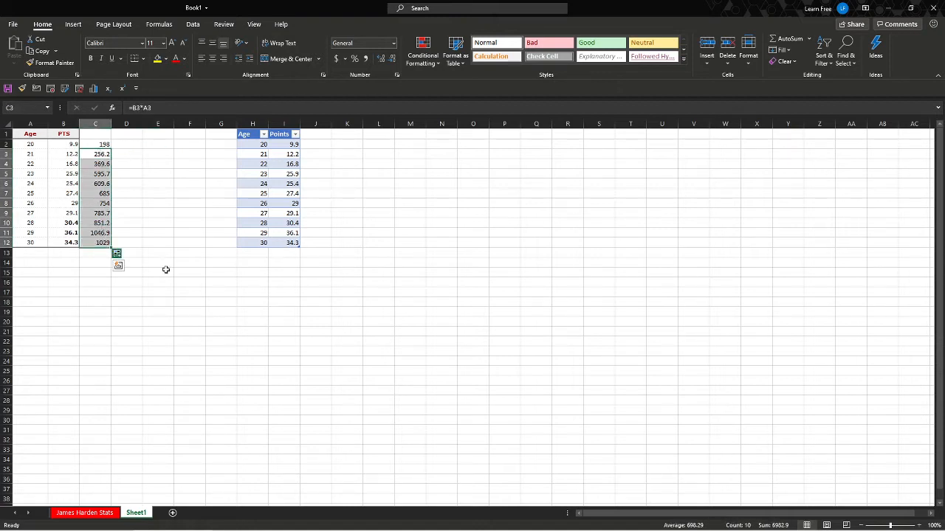
pyautogui.click(158, 163)
pyautogui.click(95, 132)
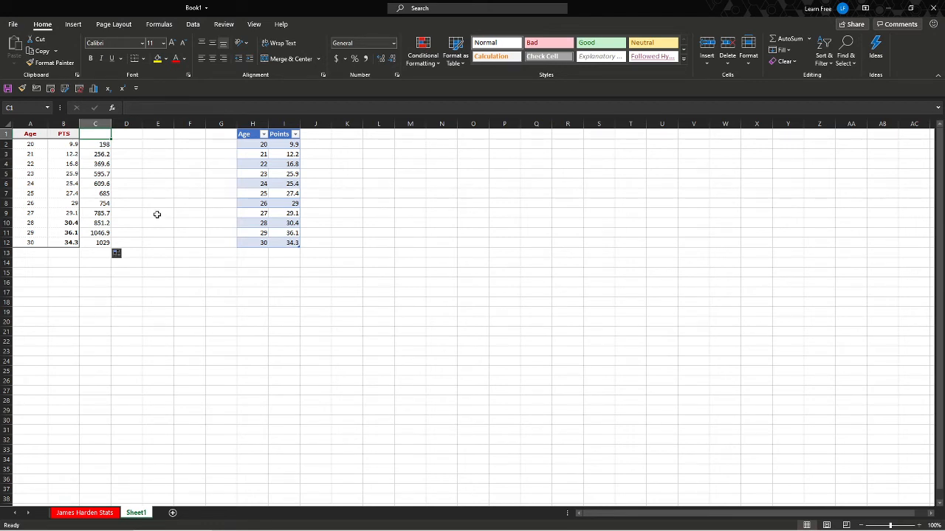
# - On the James Harden Stats sheet, select the header row A1:AD1 and return to A1
pyautogui.hotkey('ctrl', 'pageup')
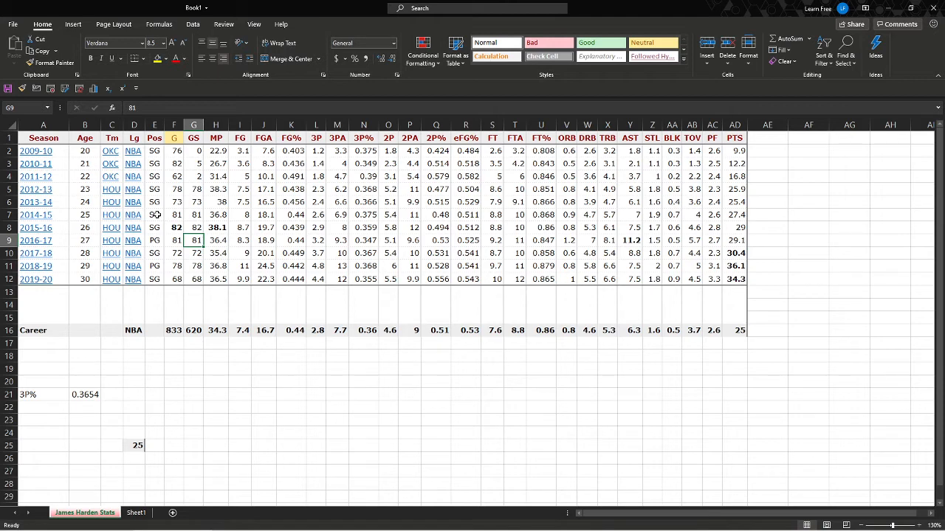
pyautogui.hotkey('ctrl', 'Home')
pyautogui.hotkey('ctrl', 'shift', 'Right')
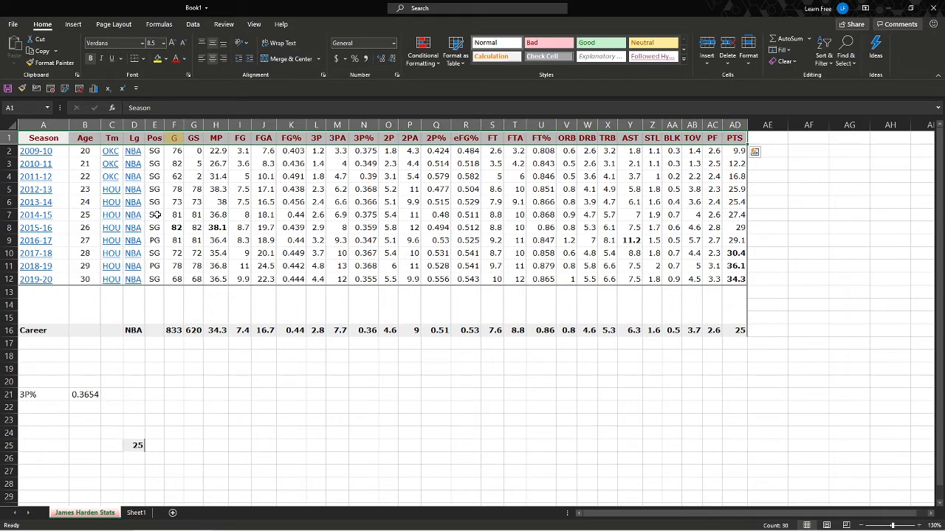
pyautogui.hotkey('ctrl', 'Home')
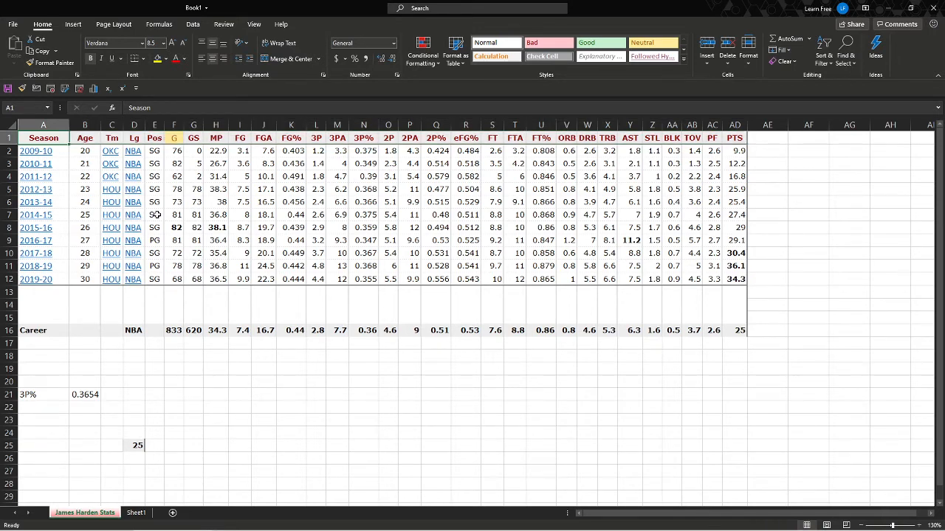
# - Add filter controls to the header row of the season stats
pyautogui.press('alt')
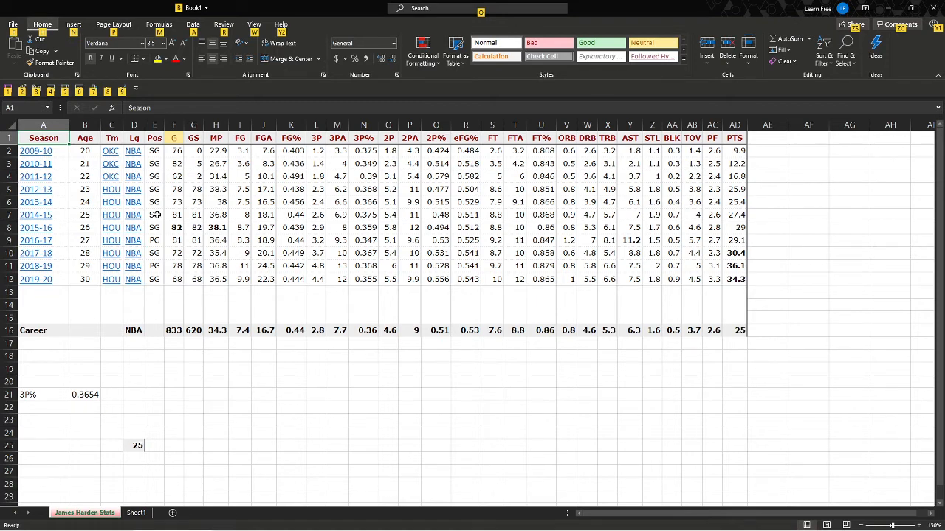
pyautogui.press('alt')
pyautogui.hotkey('alt', 'h')
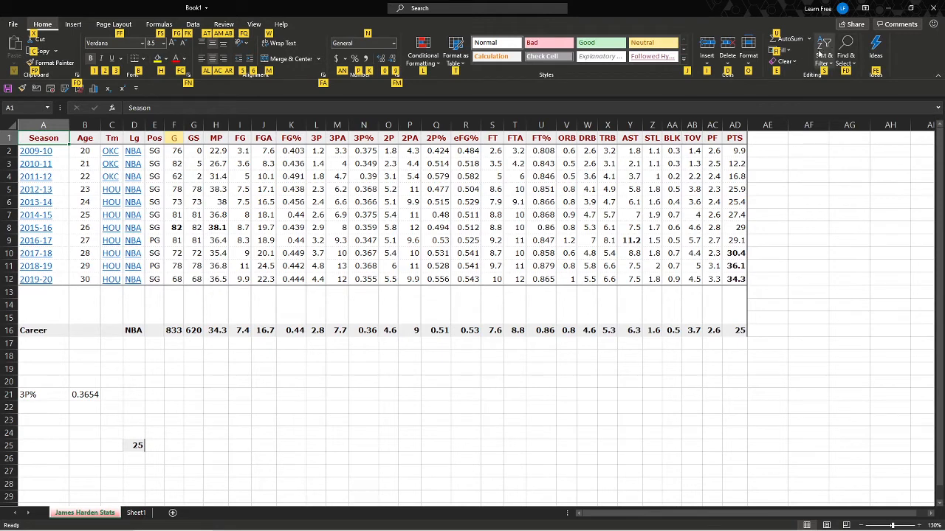
pyautogui.press('s')
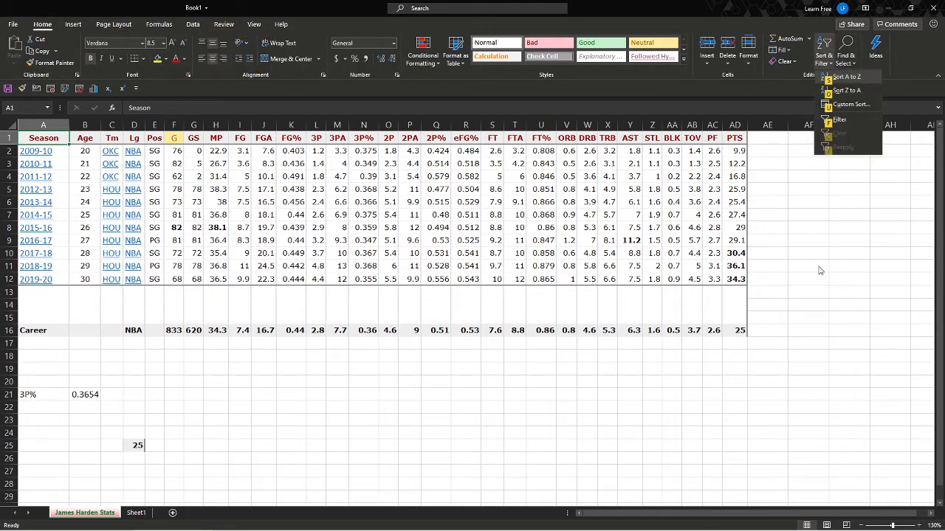
pyautogui.press('f')
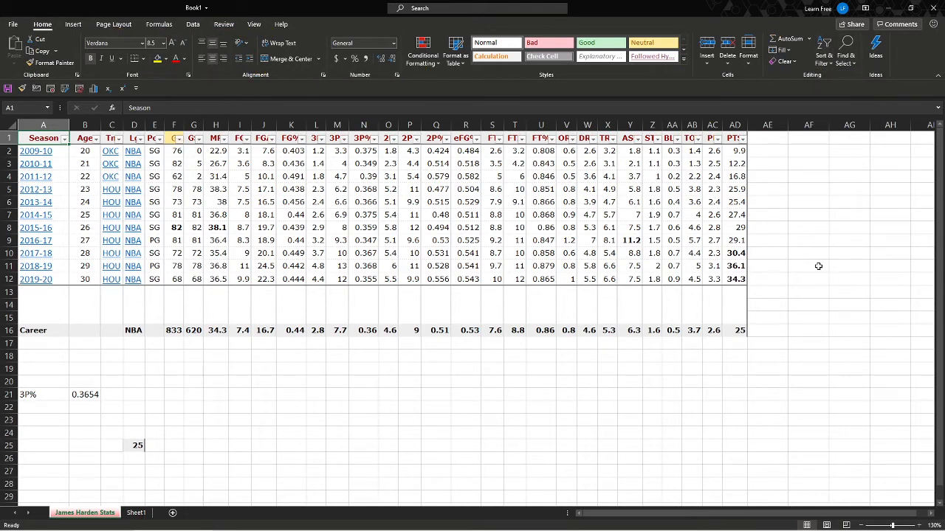
# - From cell B2, turn the header filters off, on and off again
pyautogui.press('Down')
pyautogui.press('Right')
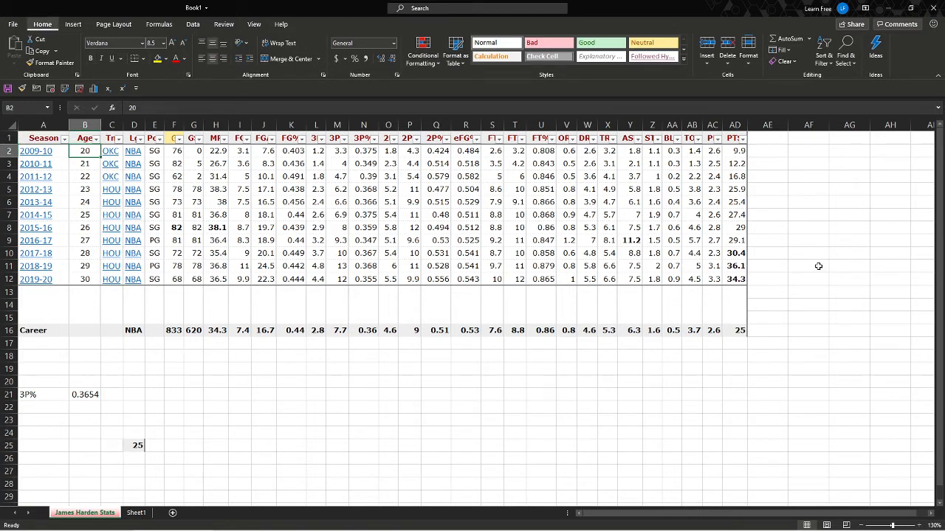
pyautogui.hotkey('alt', 'h')
pyautogui.press('s')
pyautogui.press('f')
pyautogui.hotkey('alt', 'h')
pyautogui.press('s')
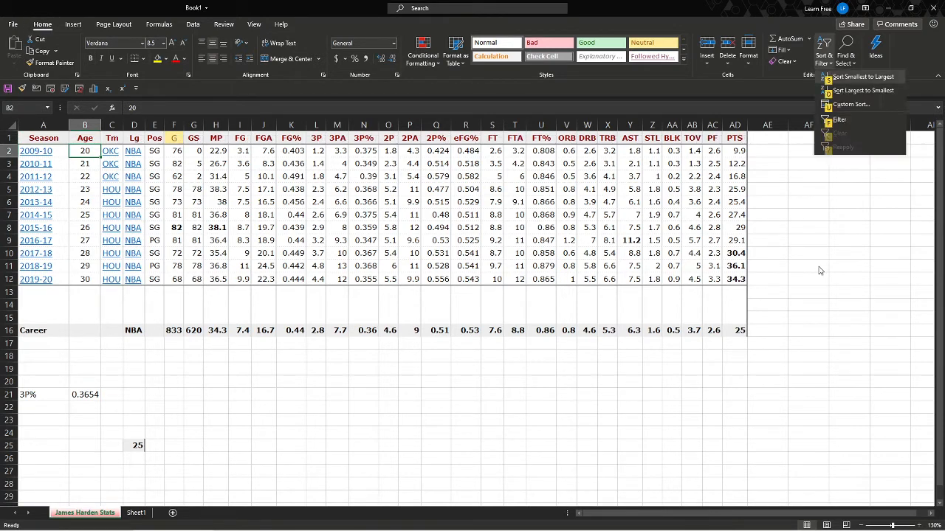
pyautogui.press('f')
pyautogui.hotkey('alt', 'h')
pyautogui.press('s')
pyautogui.press('f')
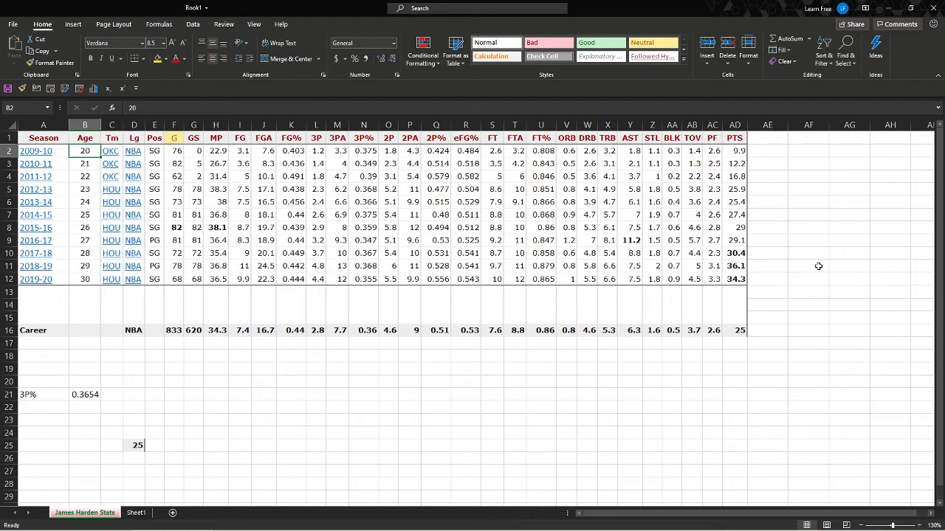
# - Return to A1 and turn the header filters on and off with the Data ribbon's Filter command
pyautogui.hotkey('ctrl', 'Home')
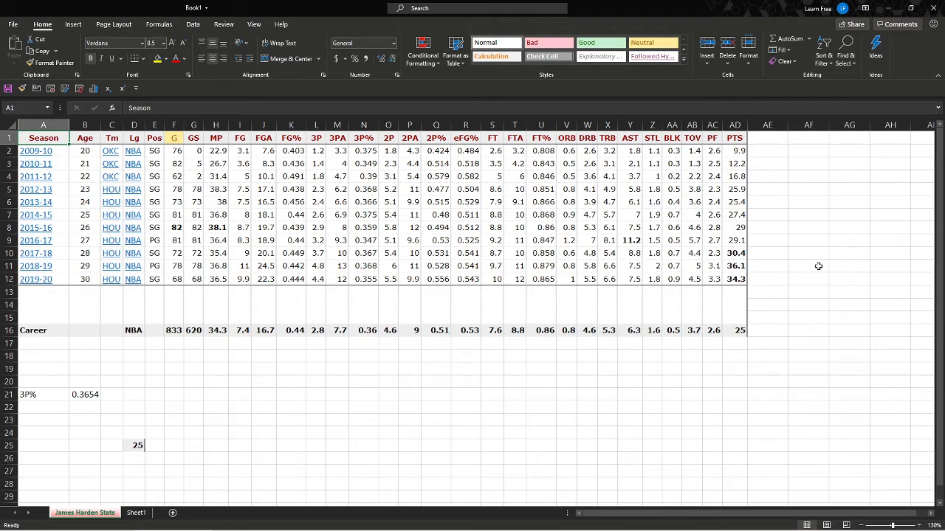
pyautogui.press('alt')
pyautogui.press('a')
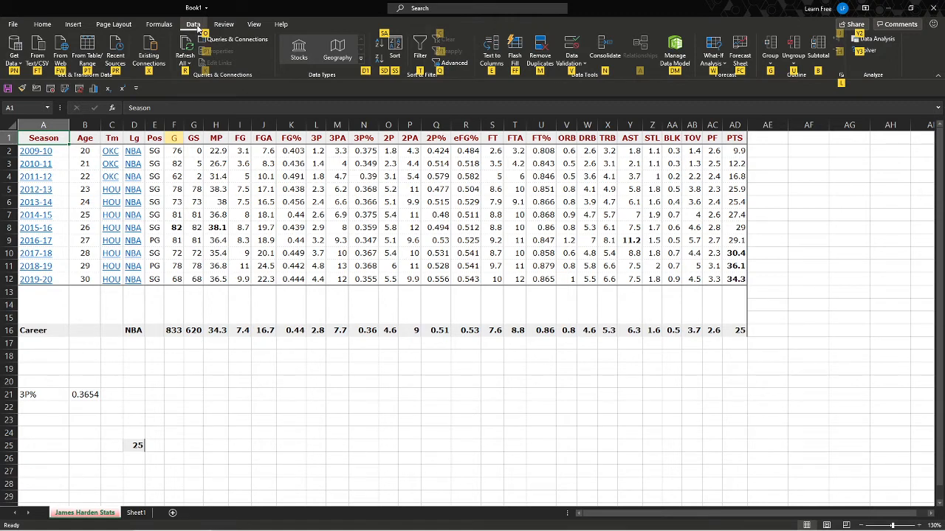
pyautogui.press('t')
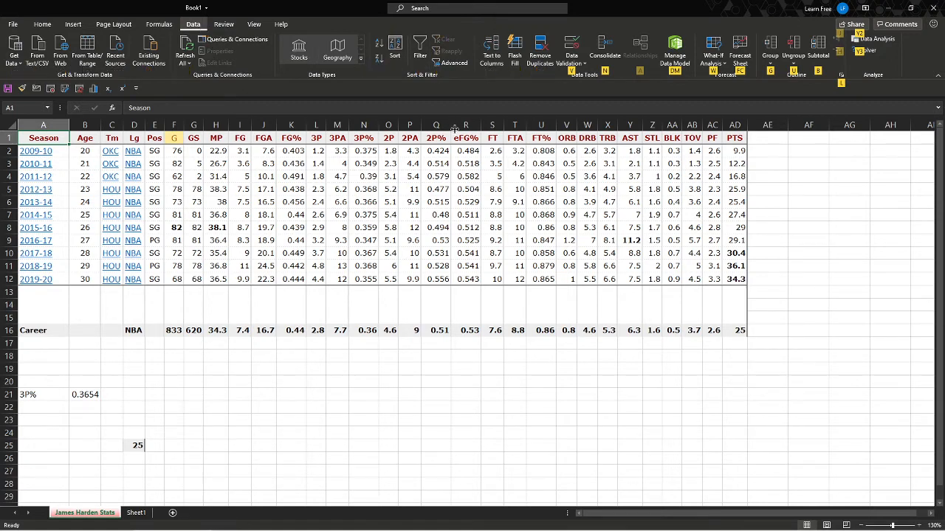
pyautogui.press('alt')
pyautogui.press('a')
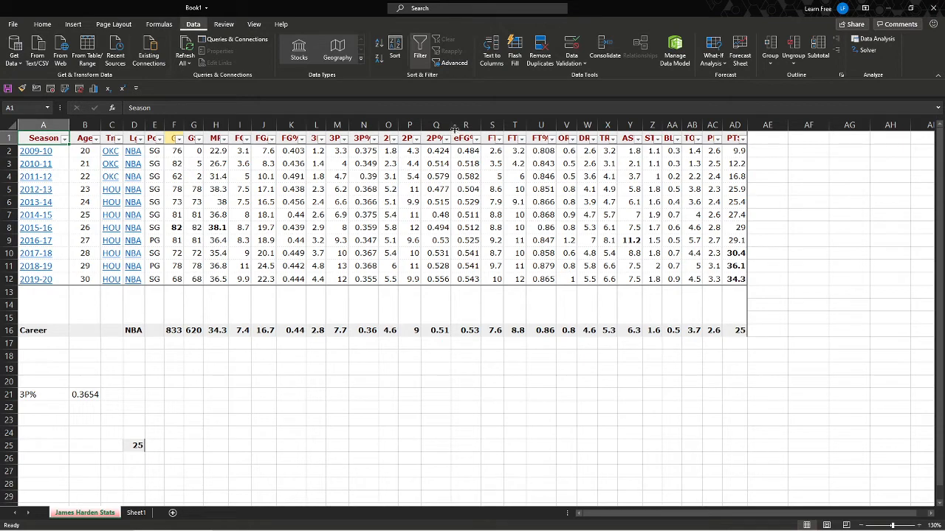
pyautogui.press('t')
# - Toggle the header filters on and off twice more, using both the Home and Data ribbon Filter commands
pyautogui.press('alt')
pyautogui.press('h')
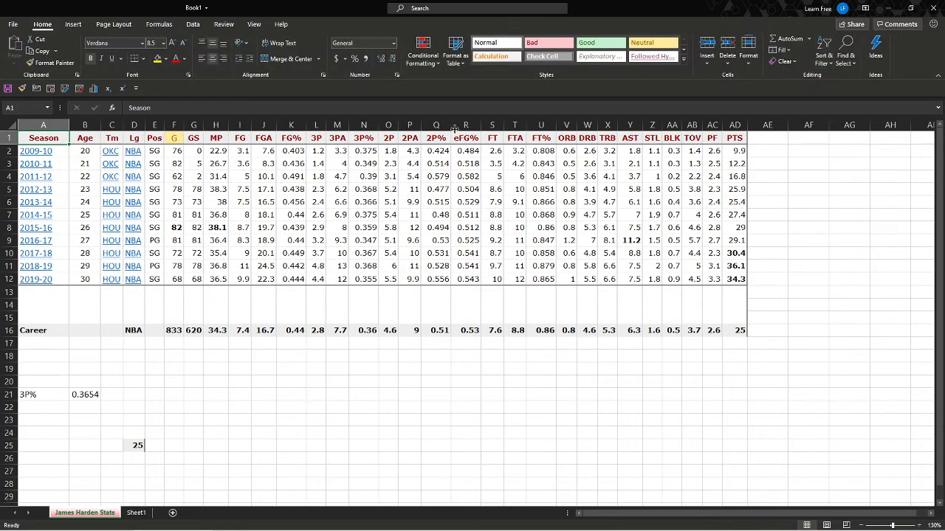
pyautogui.press('s')
pyautogui.press('f')
pyautogui.press('alt')
pyautogui.press('h')
pyautogui.press('s')
pyautogui.press('f')
pyautogui.press('alt')
pyautogui.press('a')
pyautogui.press('t')
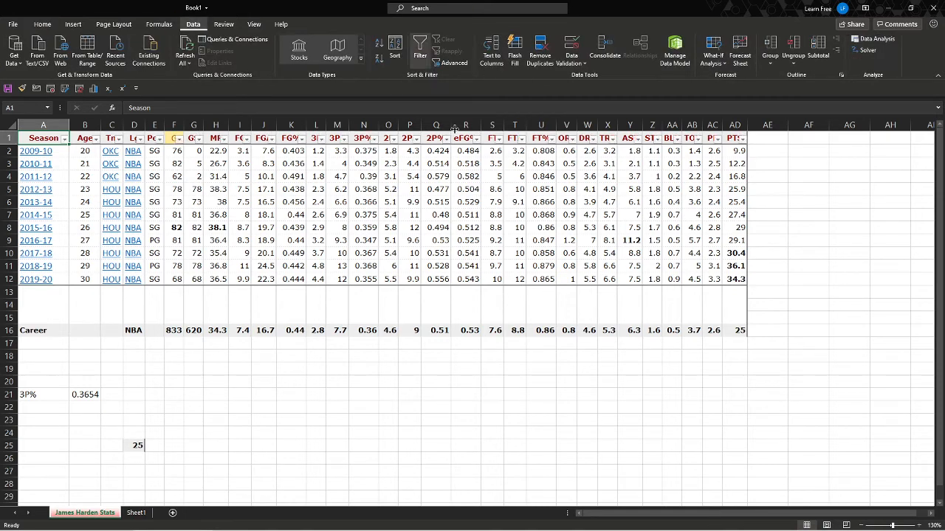
pyautogui.press('alt')
pyautogui.press('a')
pyautogui.press('t')
# - Select the header range A1:AD1, and clear the selection by going to cell L3
pyautogui.hotkey('ctrl', 'shift', 'Right')
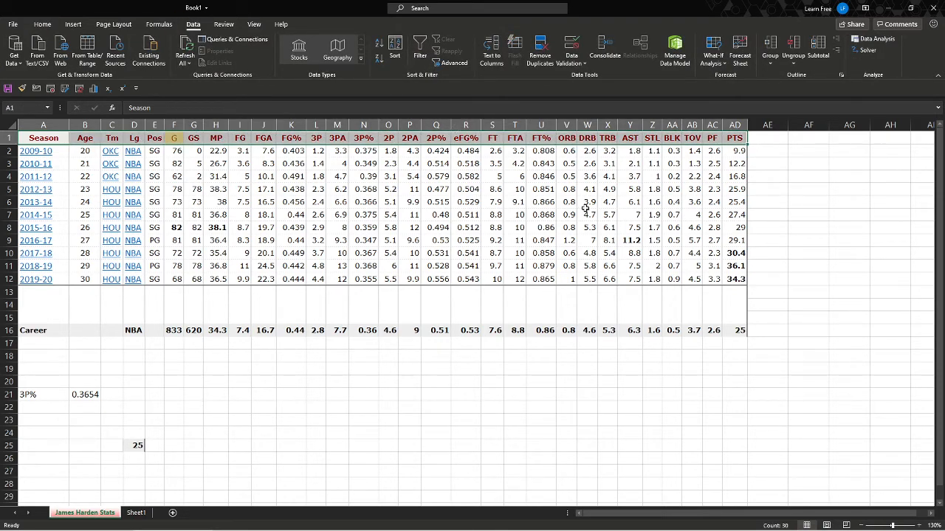
pyautogui.click(460, 165)
pyautogui.click(326, 166)
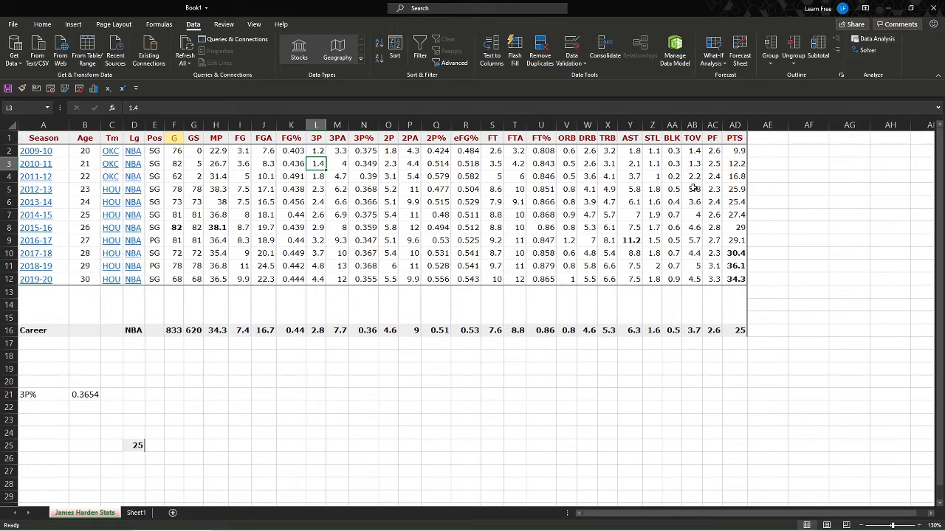
# - Open the list of Data Analysis tools
pyautogui.press('alt')
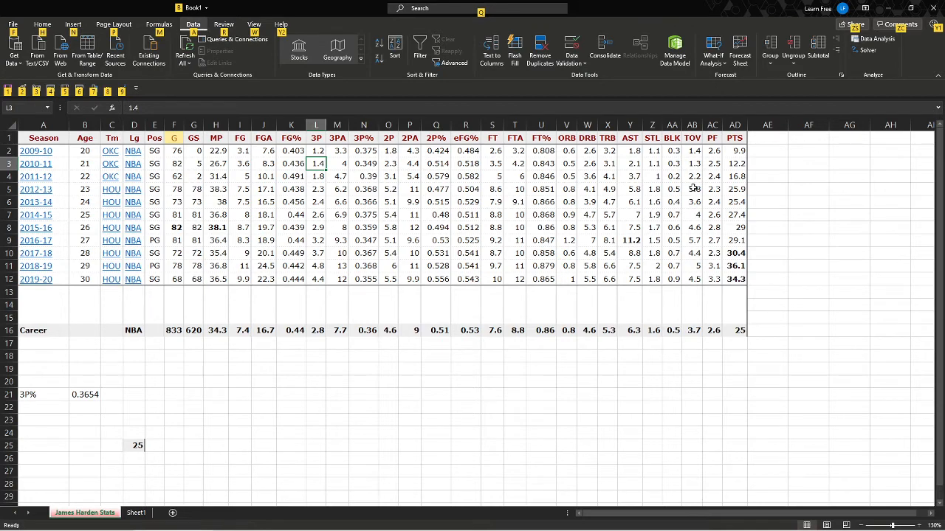
pyautogui.press('a')
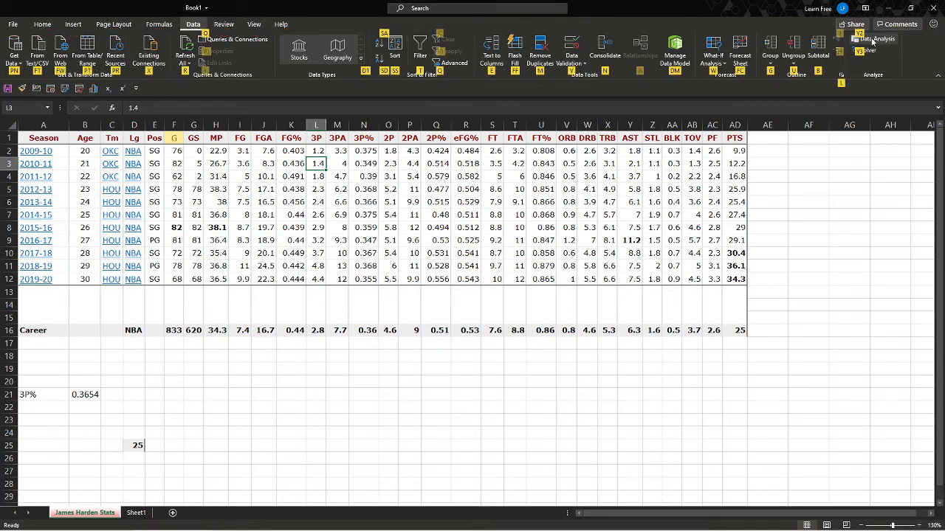
pyautogui.press('y')
pyautogui.press('2')
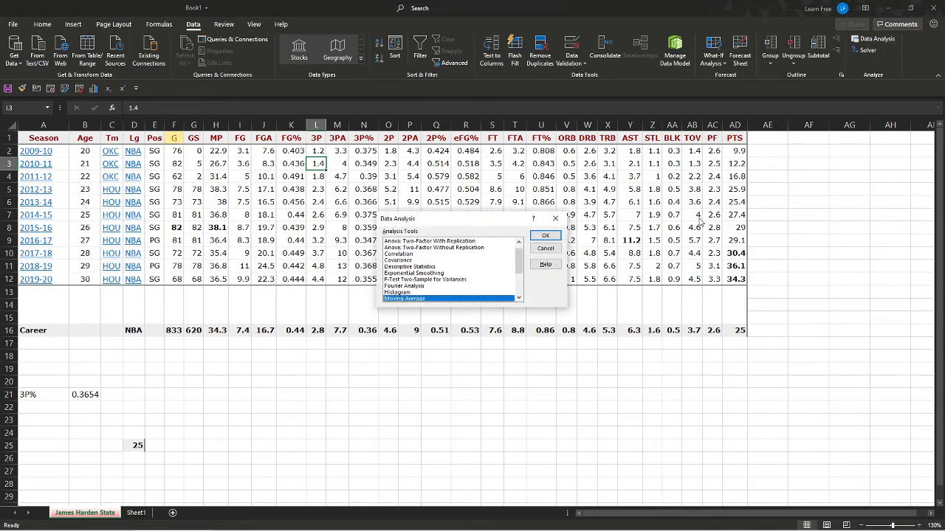
# - Choose Regression from the Data Analysis tools
pyautogui.press('Up')
pyautogui.press('Up')
pyautogui.press('Up')
pyautogui.press('Up')
pyautogui.press('Down')
pyautogui.press('Down')
pyautogui.press('Down')
pyautogui.press('Down')
pyautogui.press('Down')
pyautogui.press('Down')
pyautogui.press('Down')
pyautogui.press('Down')
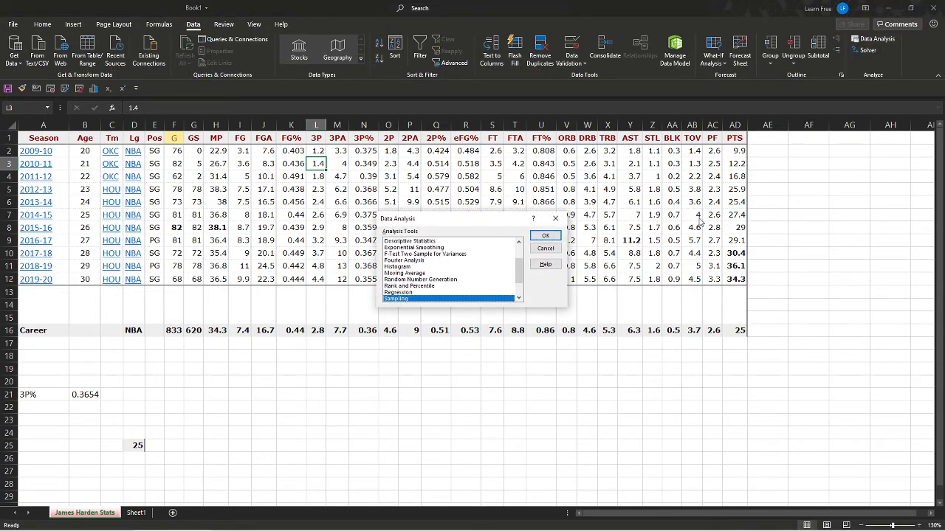
pyautogui.press('Up')
pyautogui.press('Return')
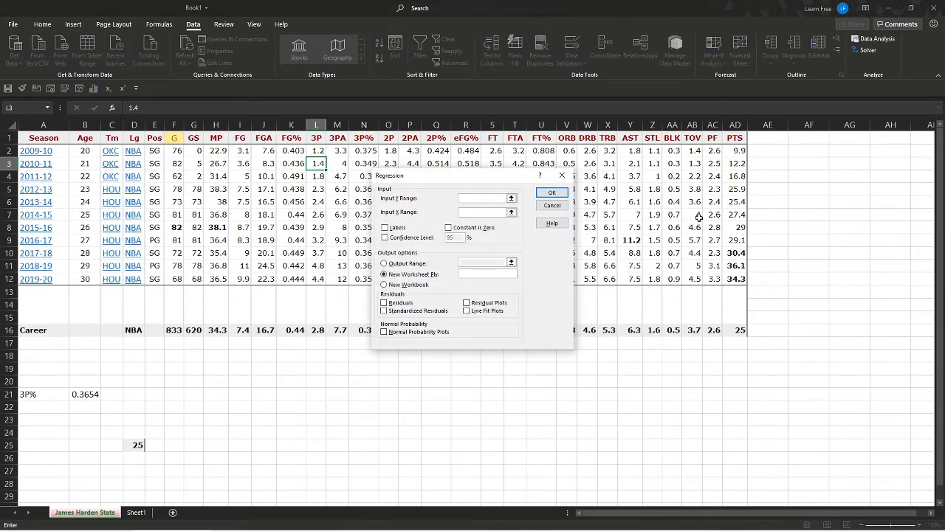
# - Set the regression's Input Y Range to the PTS column, $AD$1:$AD$12
pyautogui.press('Right')
pyautogui.press('Right')
pyautogui.press('Up')
pyautogui.hotkey('ctrl', 'Right')
pyautogui.press('Up')
pyautogui.hotkey('ctrl', 'shift', 'Down')
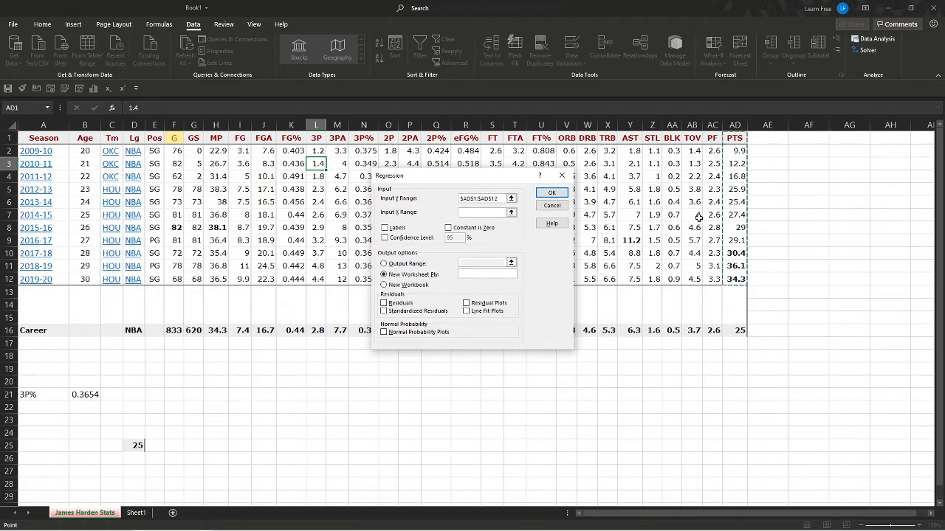
# - Set the Input X Range to the G column, F1:F12, with labels included, and run the regression to a new worksheet
pyautogui.press('Tab')
pyautogui.press('Left')
pyautogui.press('Left')
pyautogui.press('Left')
pyautogui.press('Left')
pyautogui.press('Left')
pyautogui.press('Left')
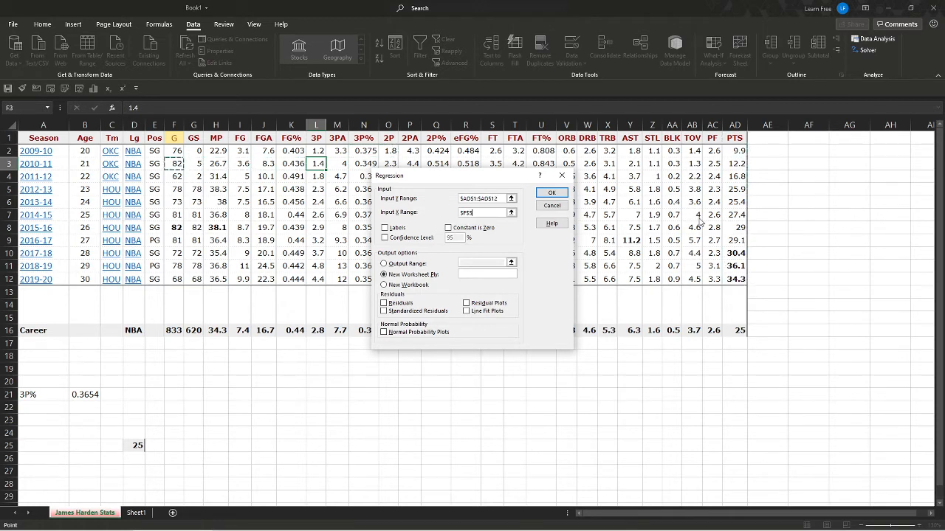
pyautogui.press('Up')
pyautogui.press('Up')
pyautogui.hotkey('ctrl', 'shift', 'Down')
pyautogui.press('Tab')
pyautogui.press('Return')
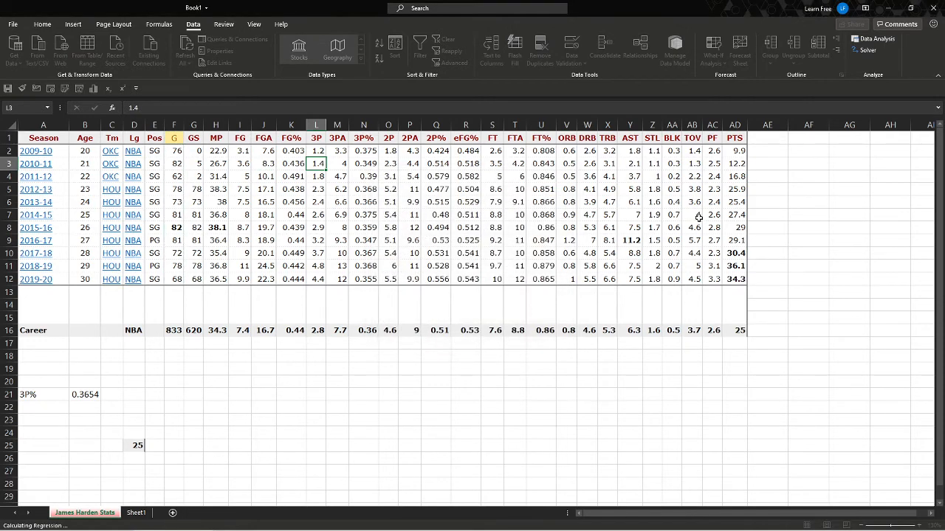
# - AutoFit the column widths of the regression summary output
pyautogui.hotkey('alt', 'space')
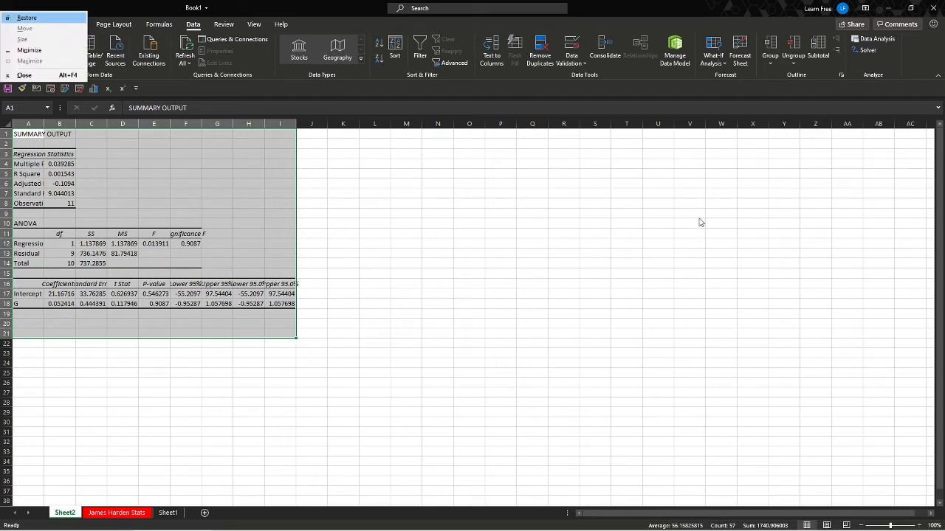
pyautogui.press('Escape')
pyautogui.press('alt')
pyautogui.press('h')
pyautogui.press('o')
pyautogui.press('i')
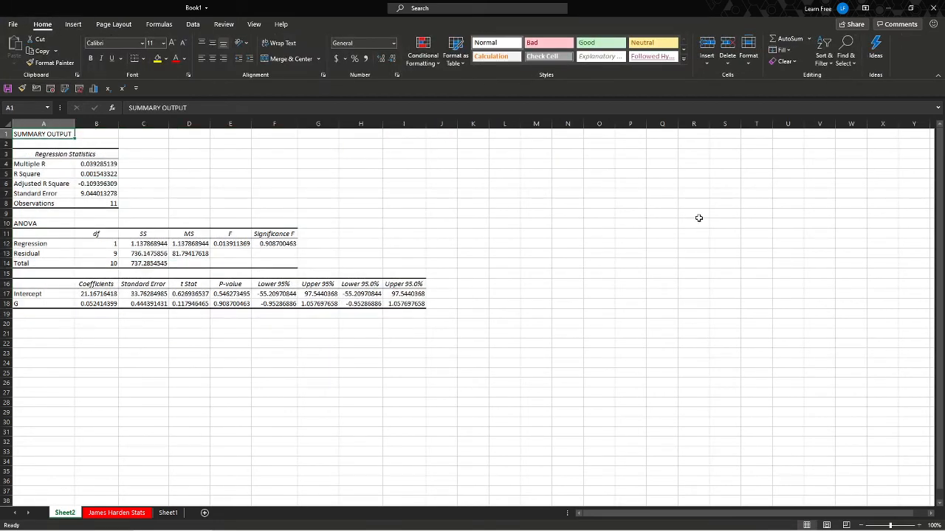
# - On the James Harden Stats sheet, enter the headers Team in AF1 and Player in AG1
pyautogui.hotkey('ctrl', 'pagedown')
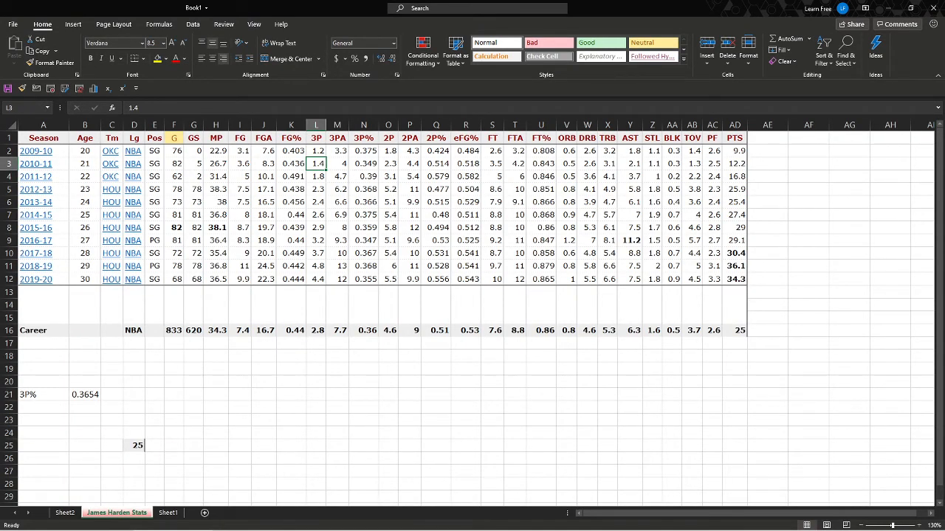
pyautogui.click(385, 212)
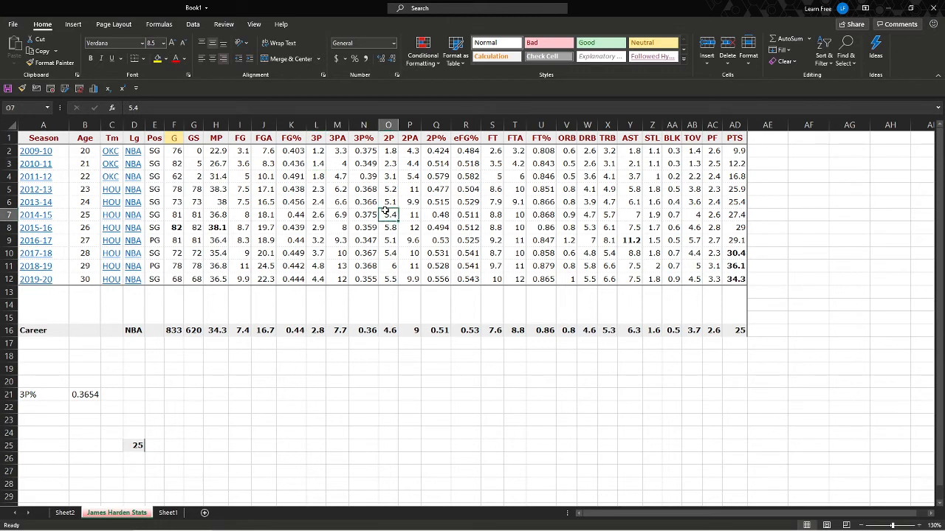
pyautogui.hotkey('ctrl', 'Home')
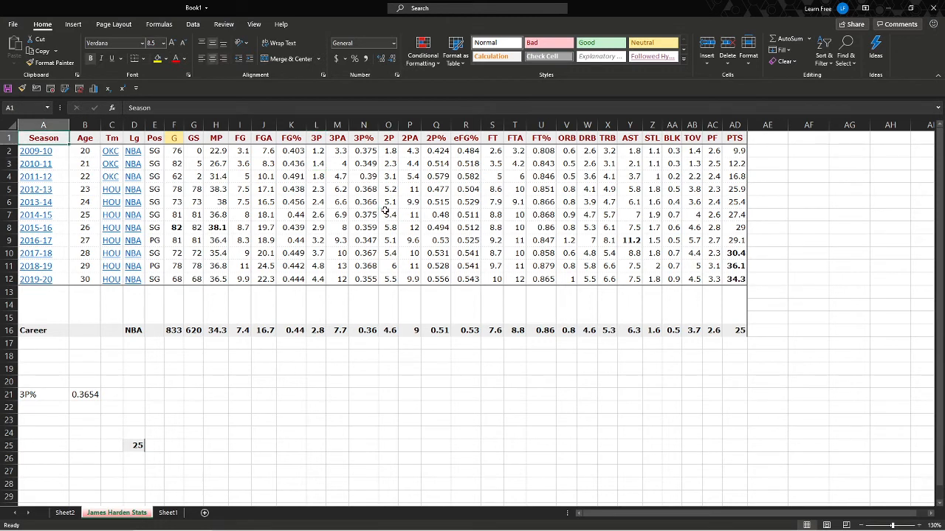
pyautogui.hotkey('ctrl', 'Right')
pyautogui.press('Right')
pyautogui.press('Right')
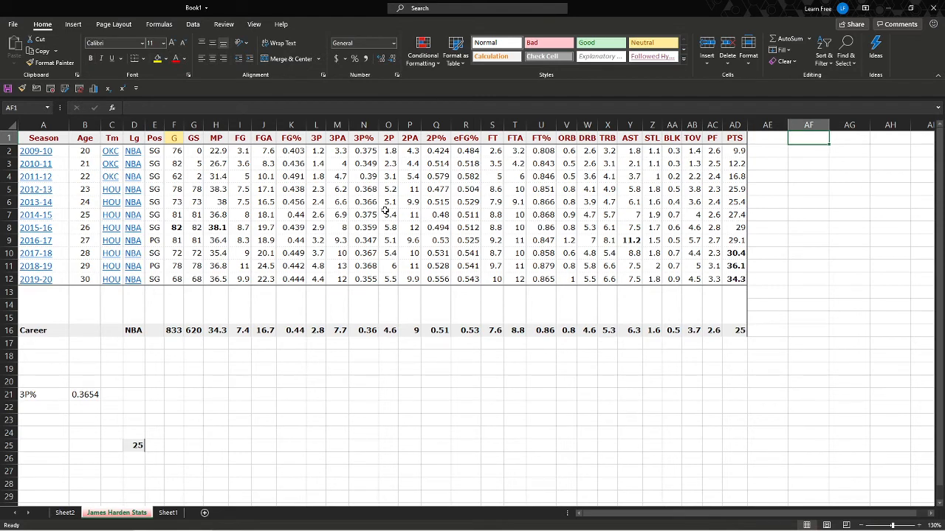
pyautogui.write('Team')
pyautogui.press('Tab')
pyautogui.write('Play')
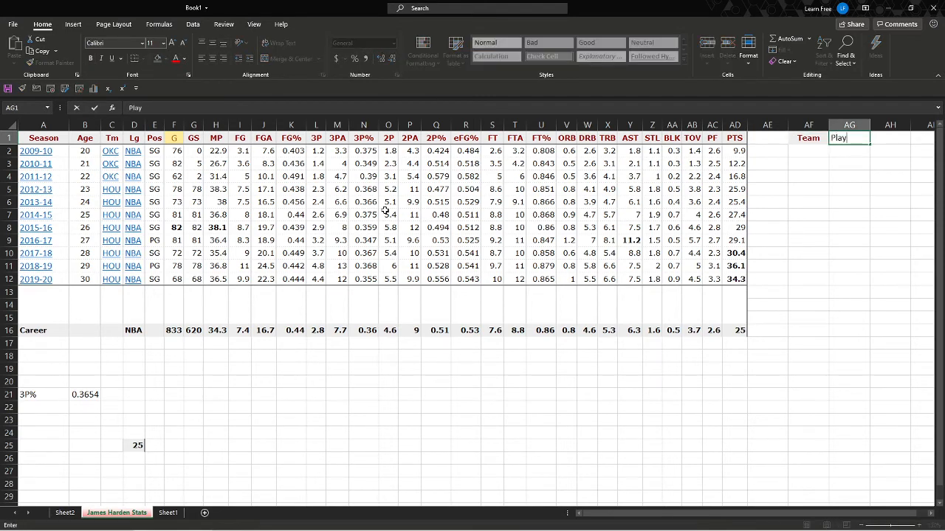
pyautogui.write('er')
pyautogui.press('Return')
# - Enter James Harden in AF2 and Rockets in AG2, correcting the spelling of the team name
pyautogui.write('James Harden')
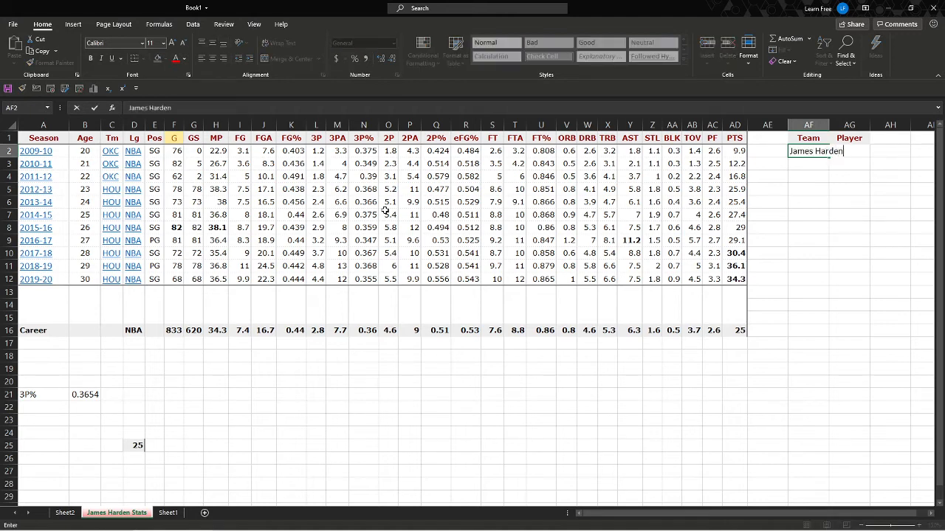
pyautogui.press('Tab')
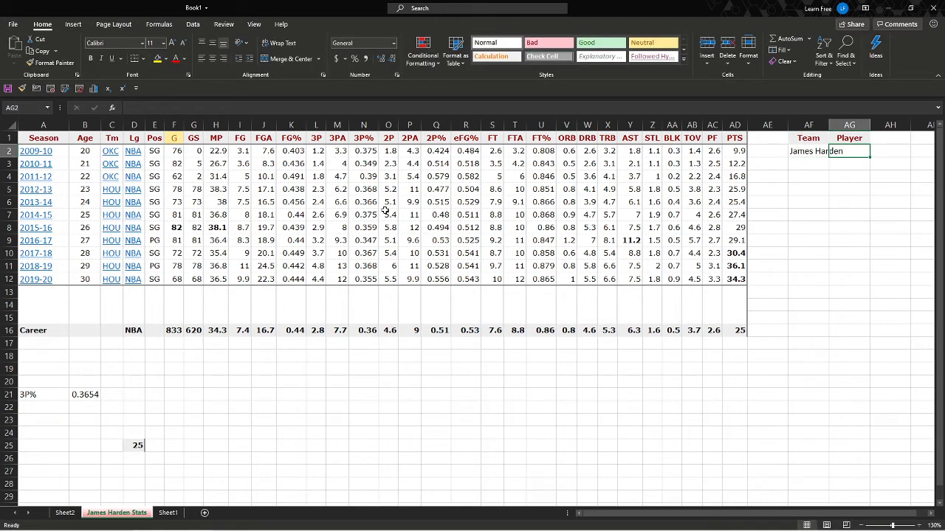
pyautogui.write('Rockers')
pyautogui.press('Return')
pyautogui.press('Up')
pyautogui.press('Right')
pyautogui.press('F2')
pyautogui.press('BackSpace')
pyautogui.press('BackSpace')
pyautogui.write('ts')
pyautogui.press('Return')
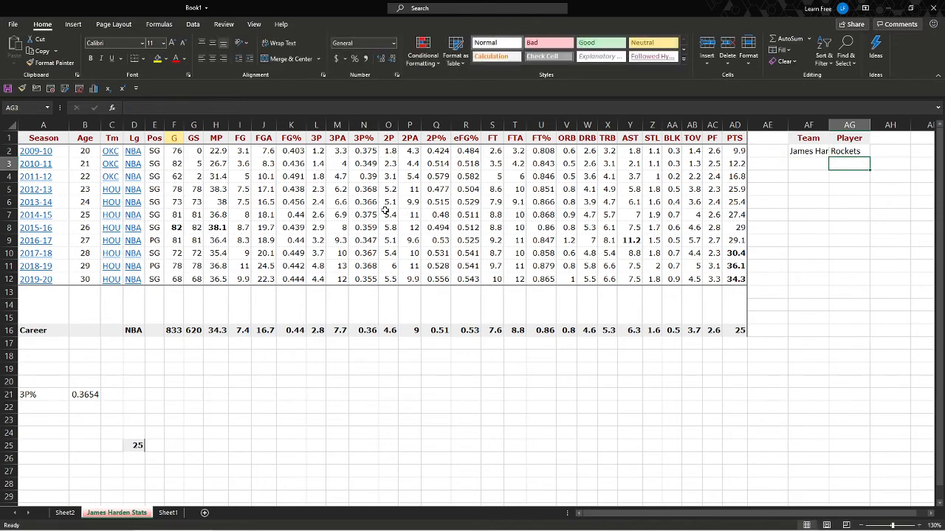
# - Try to merge and center the Team and Player header cells AF1:AG1
pyautogui.press('Up')
pyautogui.press('Left')
pyautogui.press('Up')
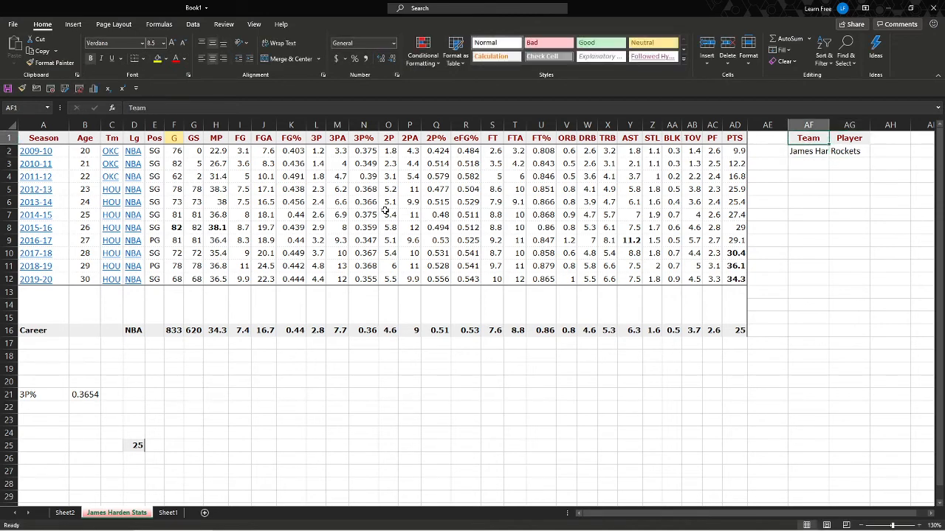
pyautogui.hotkey('shift', 'Right')
pyautogui.press('alt')
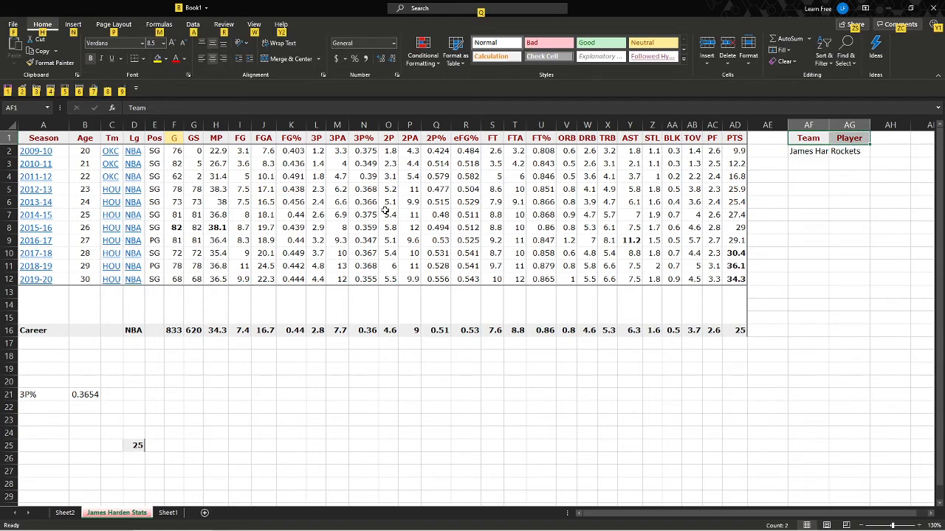
pyautogui.press('h')
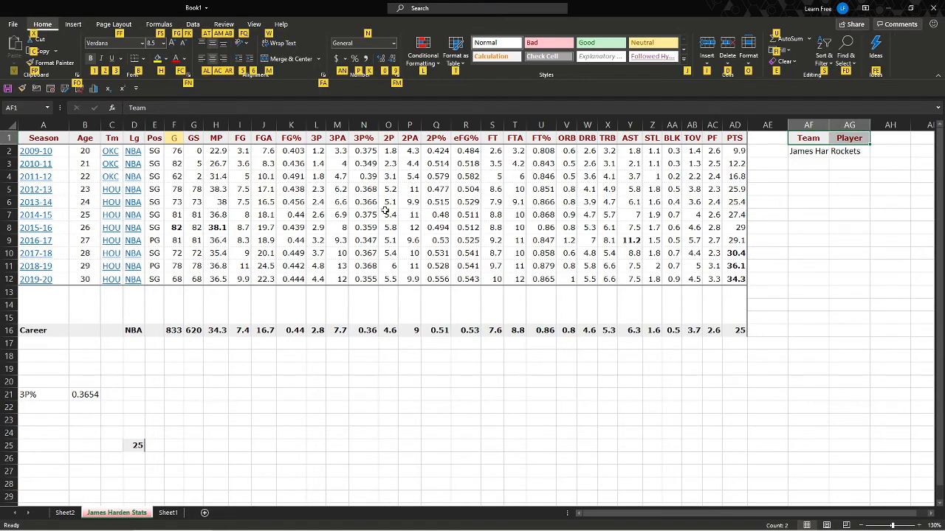
pyautogui.press('m')
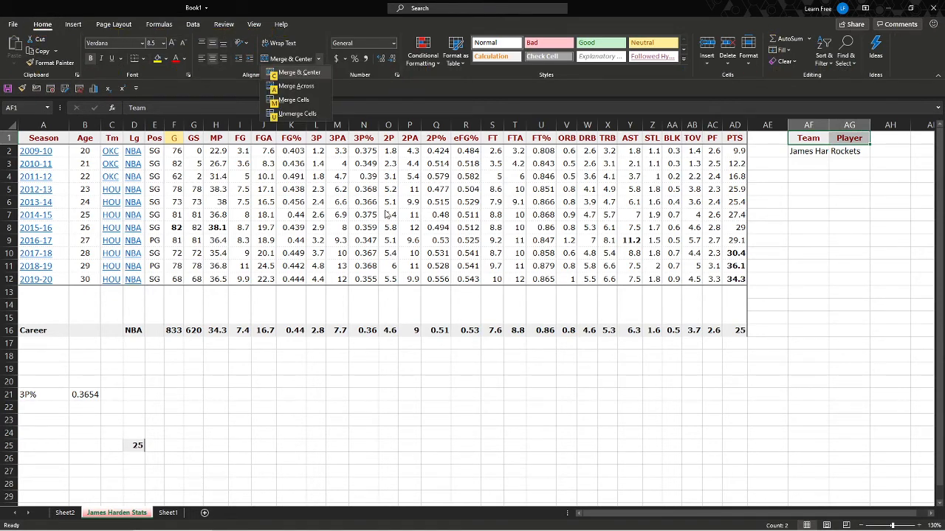
pyautogui.press('c')
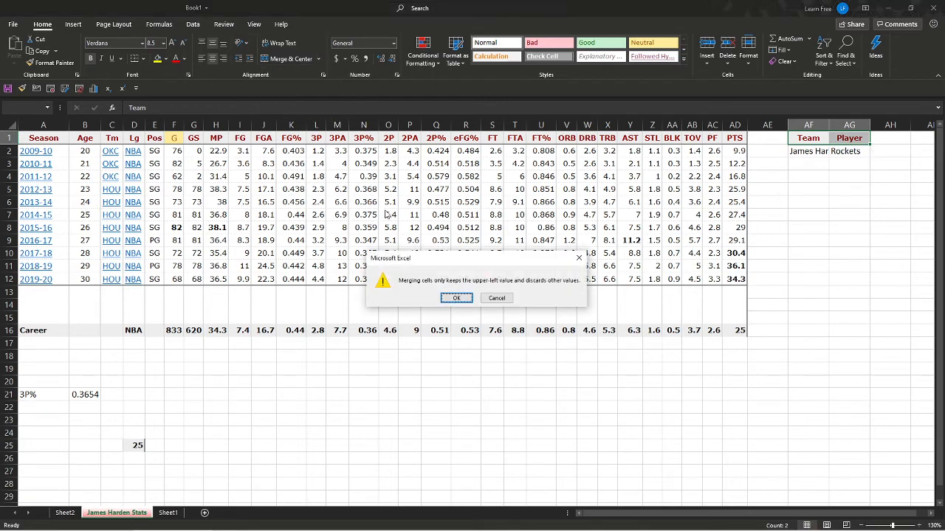
pyautogui.press('Return')
pyautogui.press('Right')
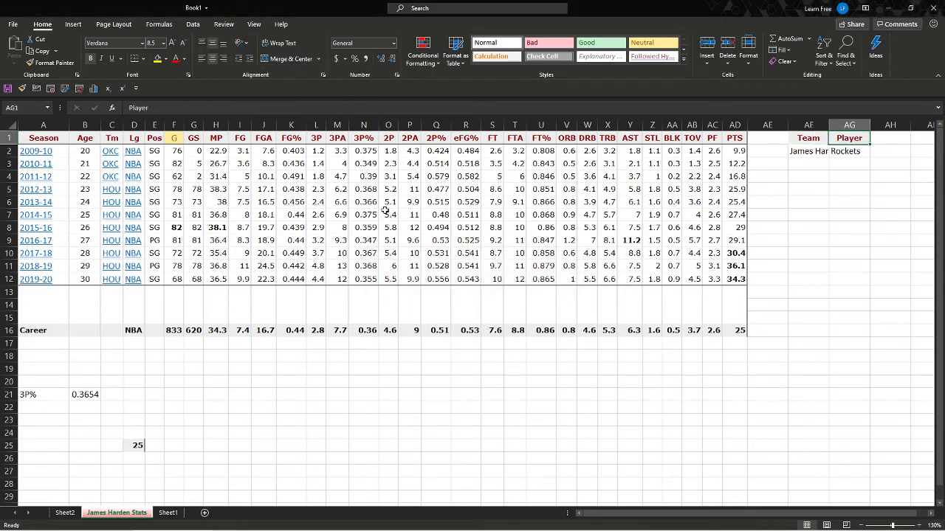
pyautogui.press('Left')
pyautogui.press('Right')
pyautogui.press('Left')
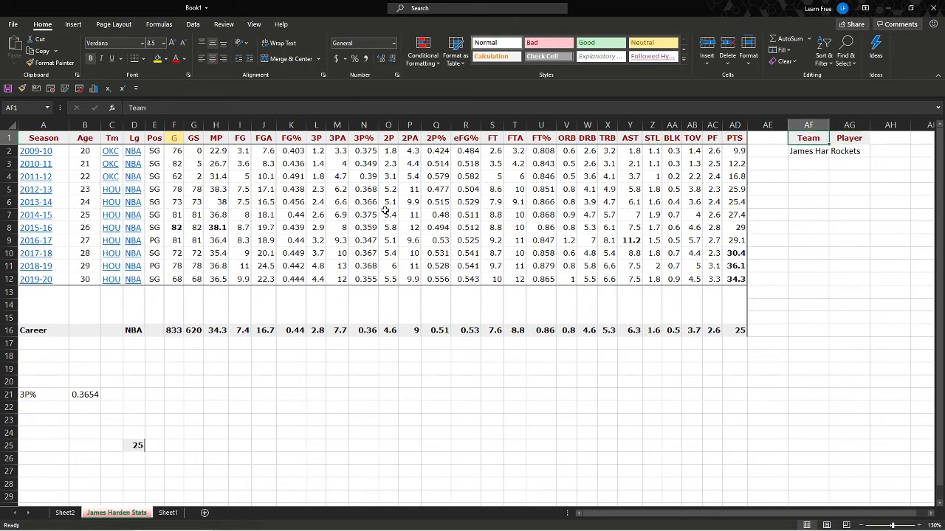
# - Clear the team name Rockets from AG2
pyautogui.press('Down')
pyautogui.press('Right')
pyautogui.press('Delete')
pyautogui.press('Left')
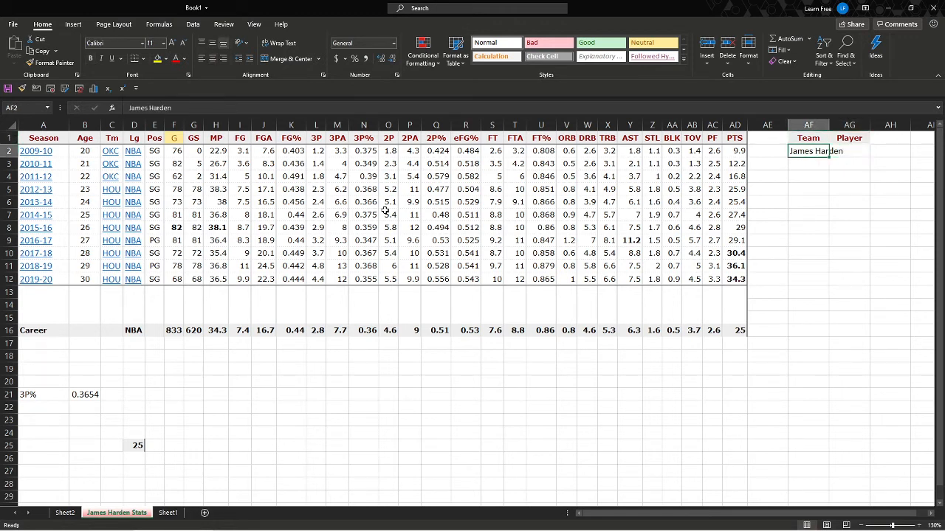
# - Merge and center cells AF2:AG2 containing James Harden
pyautogui.hotkey('shift', 'Right')
pyautogui.press('alt')
pyautogui.press('h')
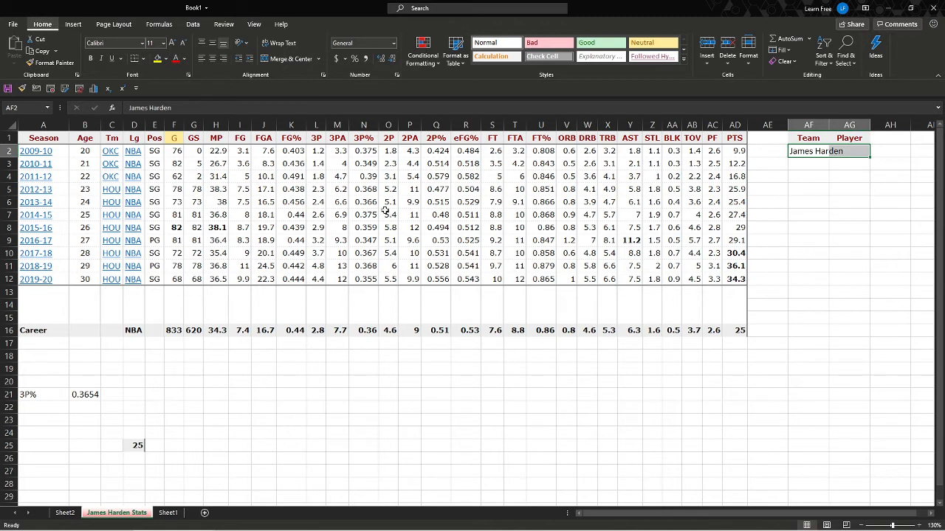
pyautogui.press('m')
pyautogui.press('c')
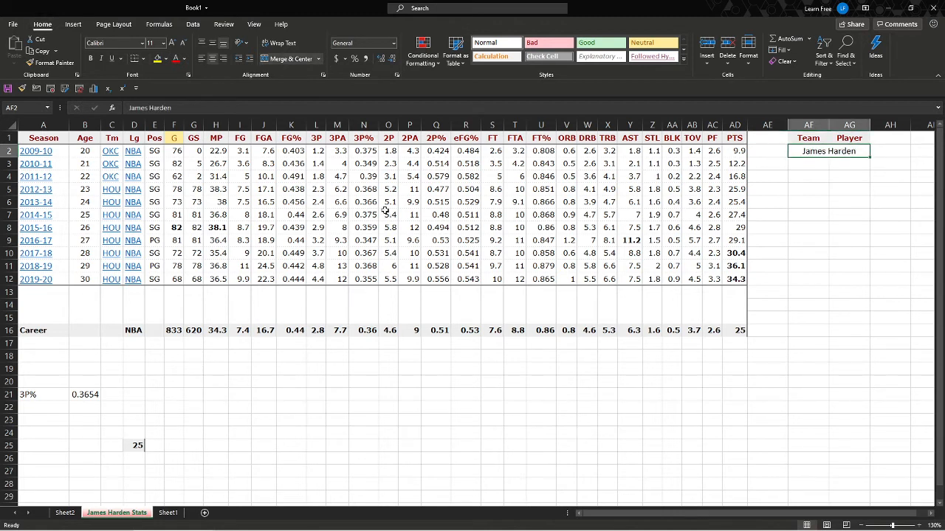
# - Move through the cells around merged AF2:AG2, and undo the merge
pyautogui.press('Up')
pyautogui.press('Right')
pyautogui.press('Left')
pyautogui.press('Down')
pyautogui.press('Right')
pyautogui.press('Left')
pyautogui.press('Left')
pyautogui.press('Right')
pyautogui.hotkey('ctrl', 'z')
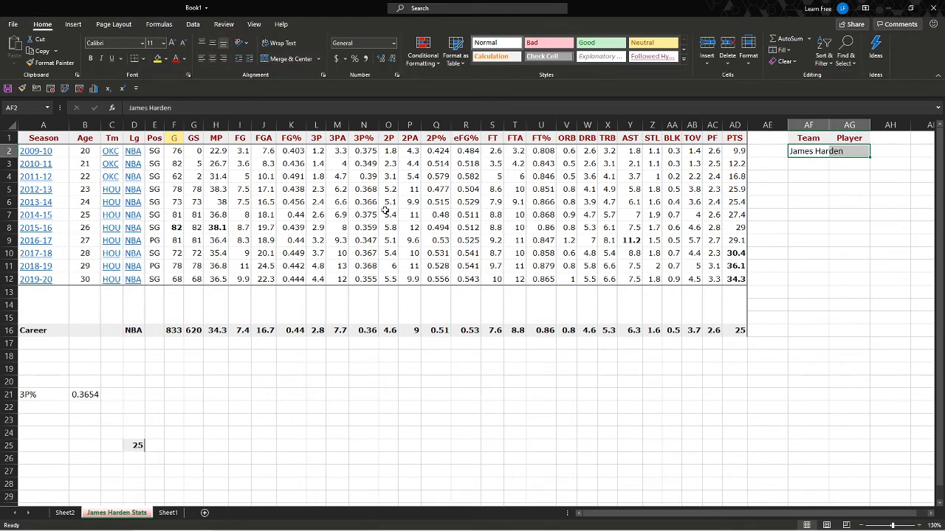
# - Go to AD13 below the PTS column and insert an AutoSum of AD2:AD12
pyautogui.hotkey('ctrl', 'Home')
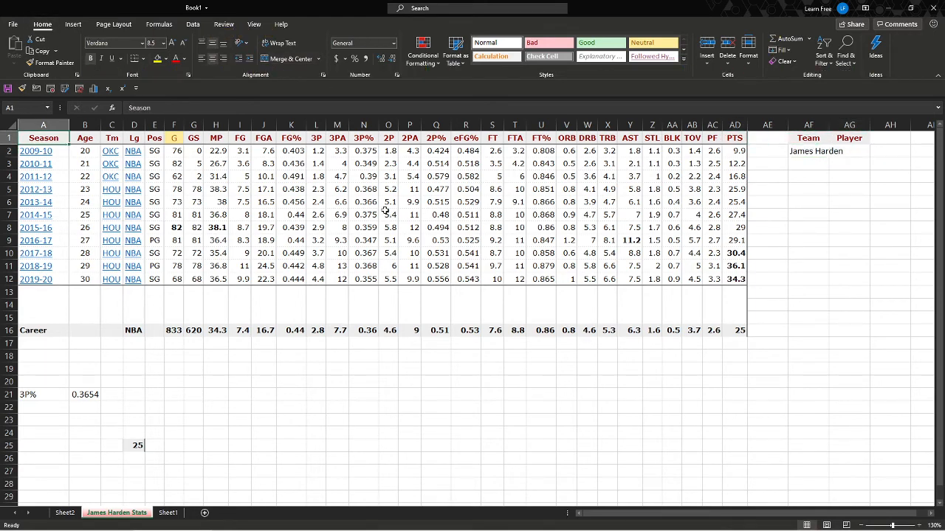
pyautogui.hotkey('ctrl', 'Down')
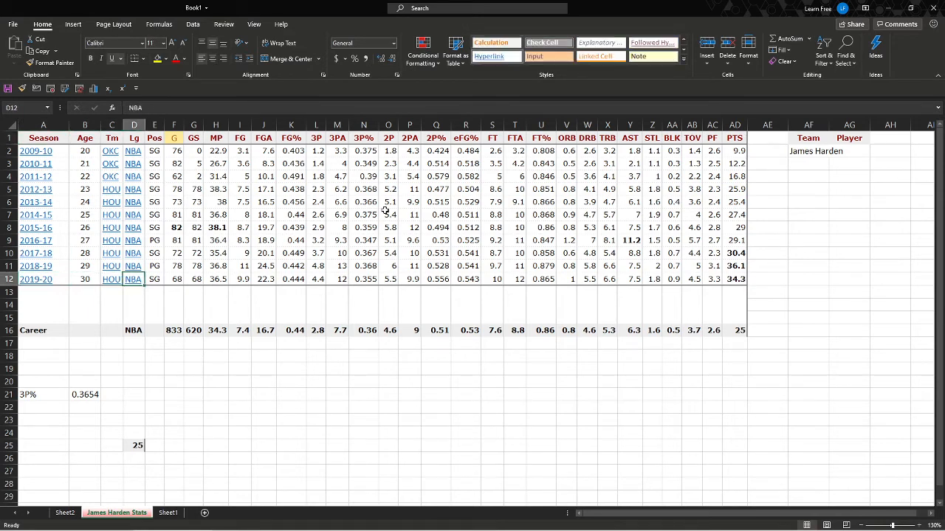
pyautogui.hotkey('ctrl', 'Right')
pyautogui.press('Down')
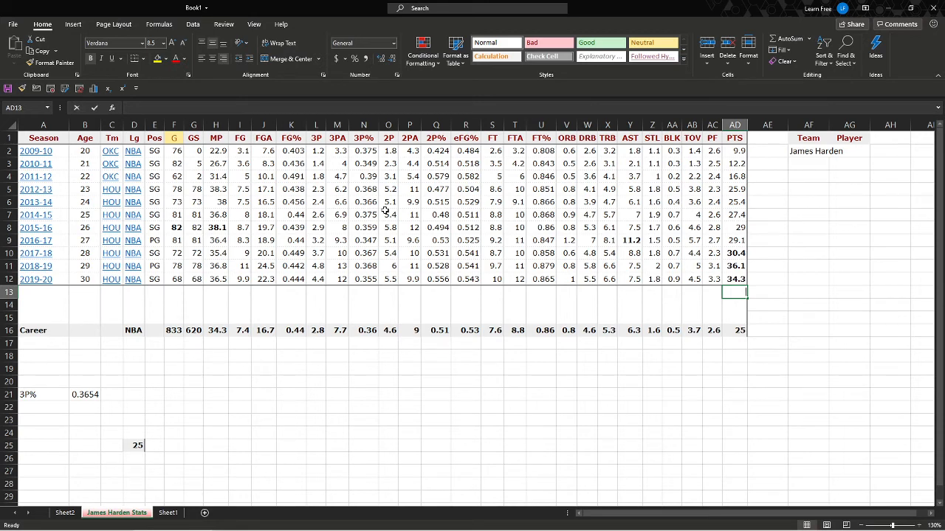
pyautogui.hotkey('alt', '=')
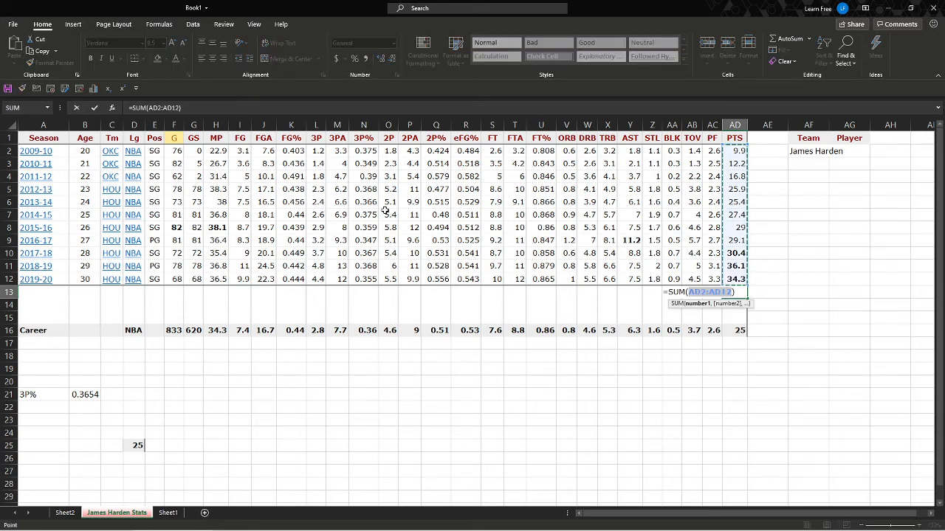
pyautogui.press('Return')
# - Insert an AutoSum total for the TOV column in AB13
pyautogui.press('Left')
pyautogui.press('Left')
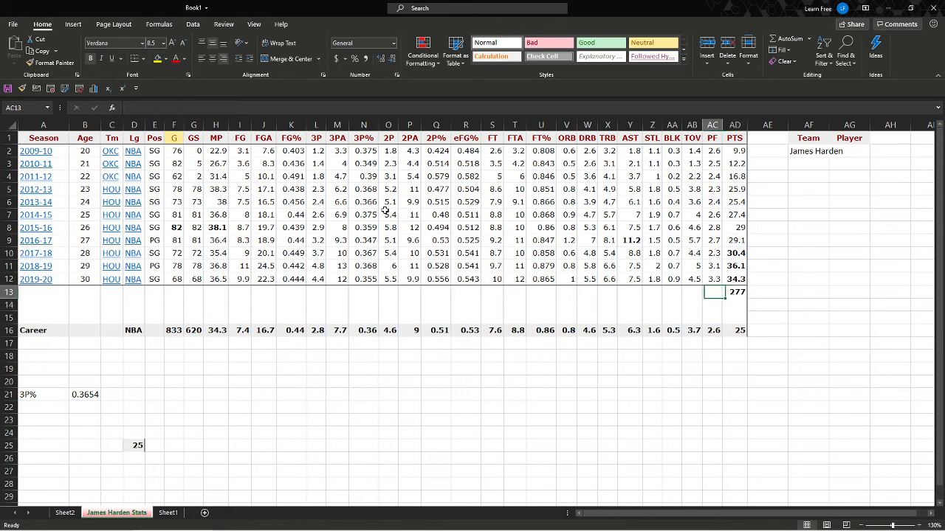
pyautogui.press('Up')
pyautogui.hotkey('alt', '=')
pyautogui.press('Return')
pyautogui.press('Up')
# - Insert an AutoSum total for the TRB column, X2:X12, in X13
pyautogui.press('Left')
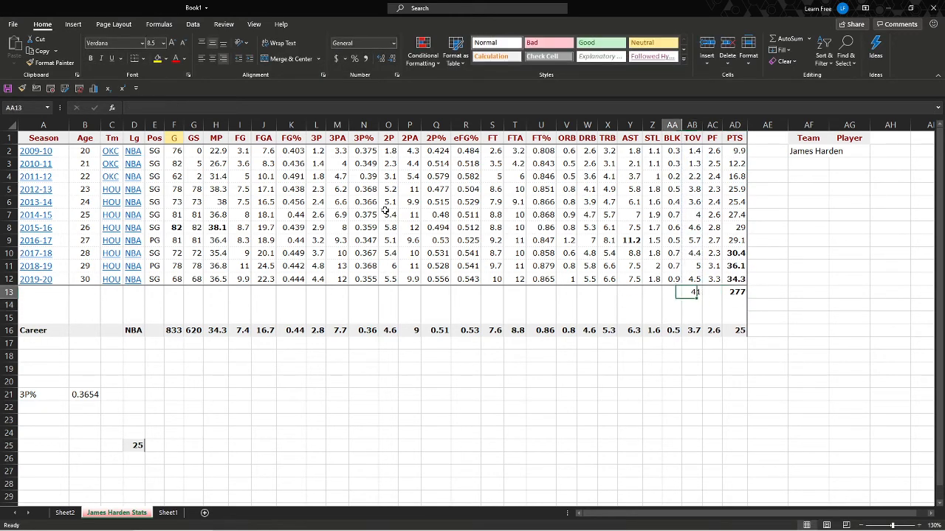
pyautogui.press('Left')
pyautogui.press('Left')
pyautogui.press('Left')
pyautogui.hotkey('alt', '=')
pyautogui.press('Return')
pyautogui.press('Up')
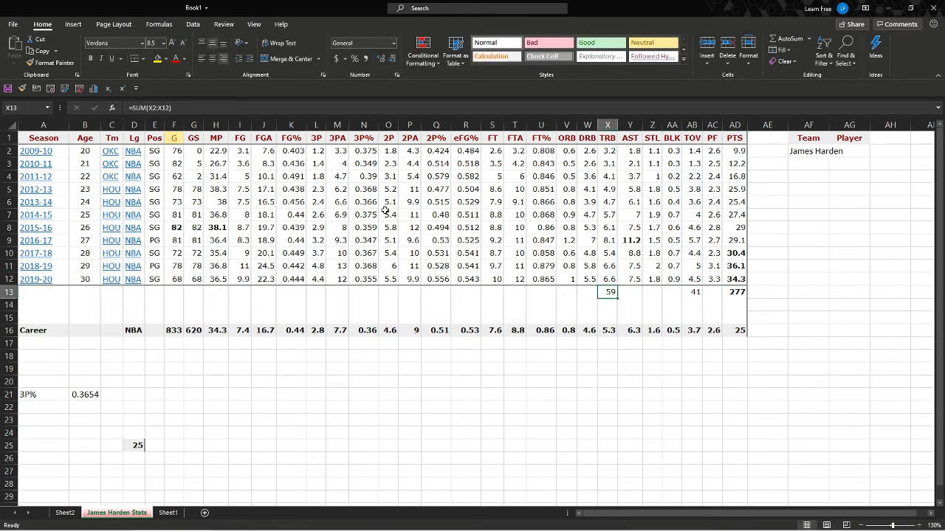
# - Total the FT% column in U13 with =SUM(U2:U12), and copy that cell
pyautogui.press('Left')
pyautogui.press('Left')
pyautogui.press('Left')
pyautogui.write('=')
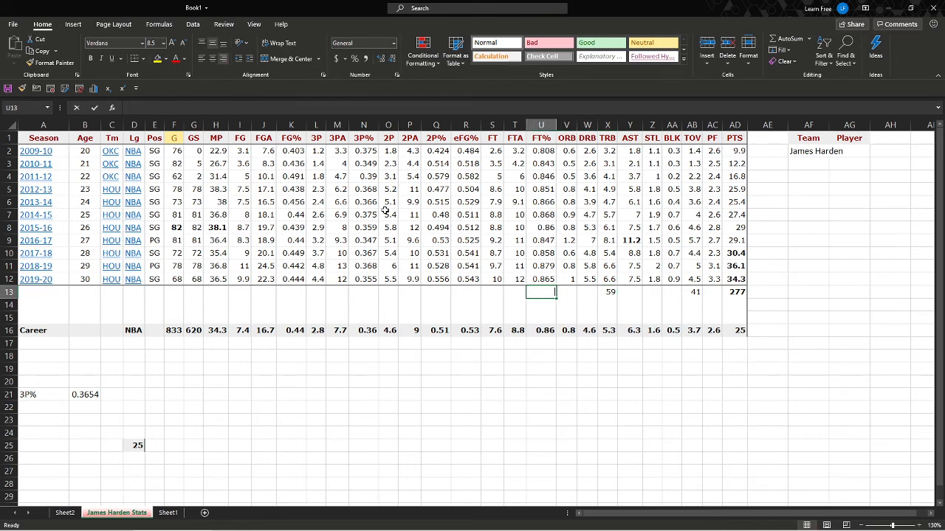
pyautogui.press('Escape')
pyautogui.write('SUM(U2:U12)')
pyautogui.press('Return')
pyautogui.press('Up')
pyautogui.hotkey('ctrl', 'c')
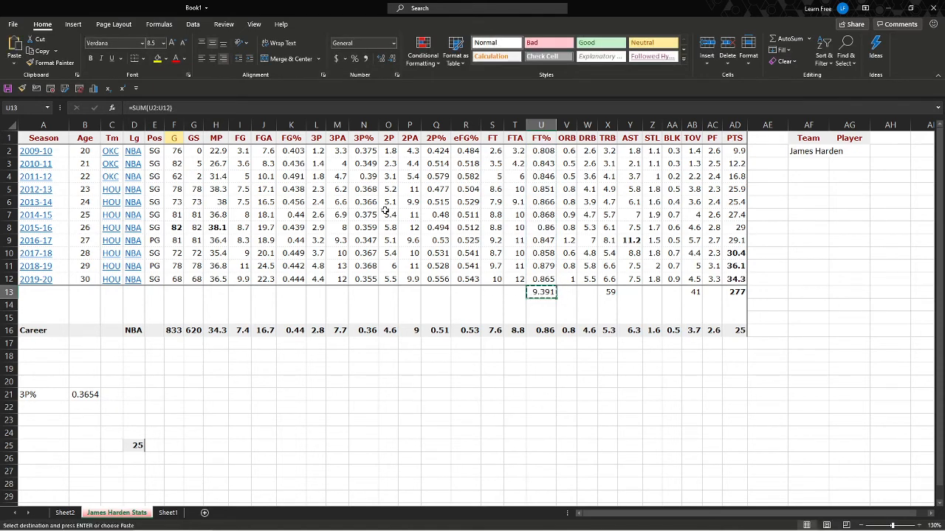
# - Paste the copied SUM formula across row 13 from column A to T, and close the Help pane
pyautogui.press('Left')
pyautogui.hotkey('ctrl', 'shift', 'Left')
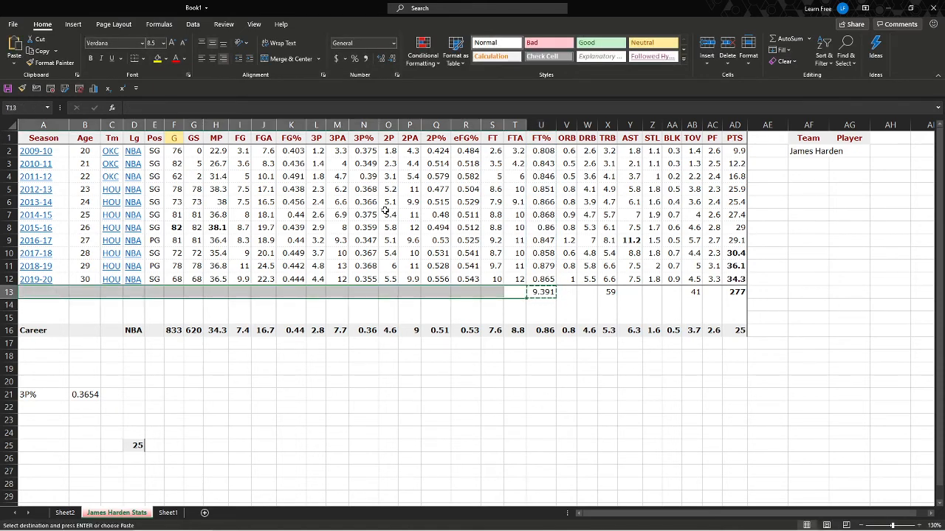
pyautogui.hotkey('ctrl', 'v')
pyautogui.press('Escape')
pyautogui.press('F1')
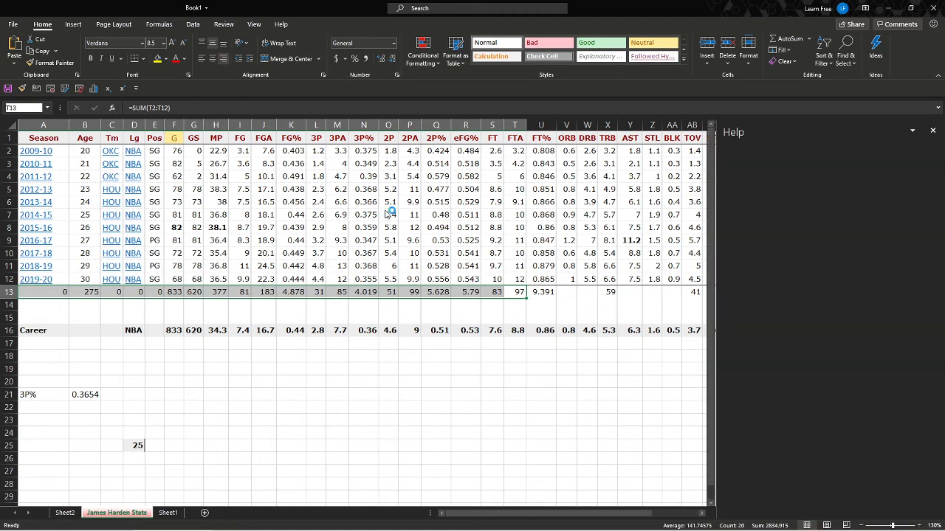
pyautogui.click(932, 131)
pyautogui.click(567, 203)
pyautogui.click(390, 203)
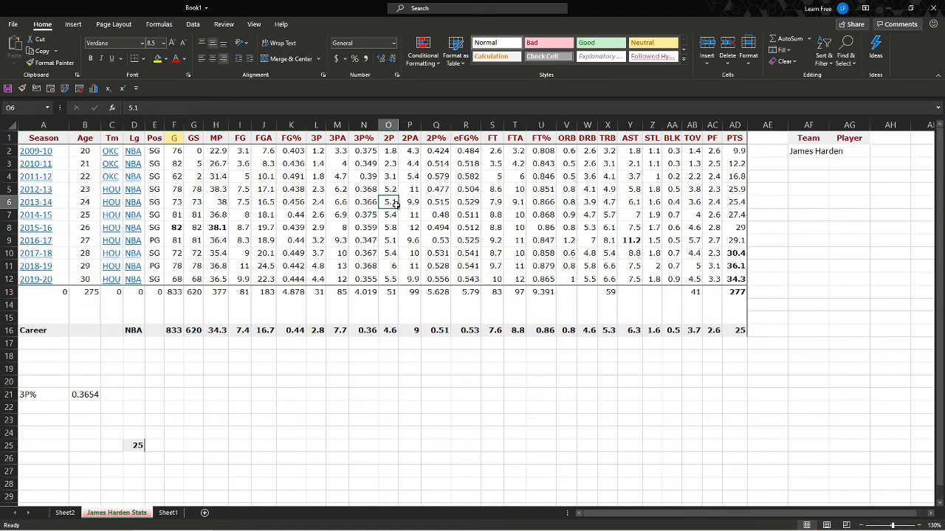
# - Select the season values in the PTS column, AD2:AD12, leaving out the total in row 13
pyautogui.click(238, 167)
pyautogui.click(710, 151)
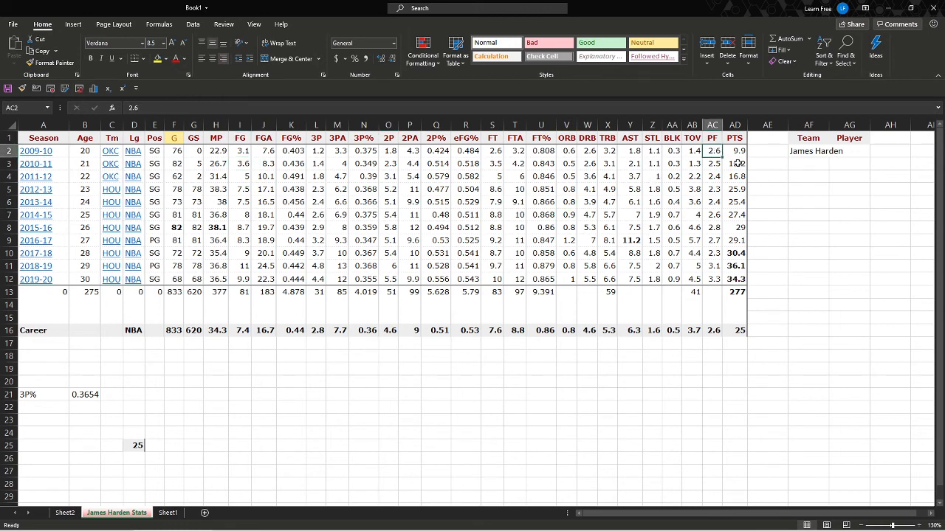
pyautogui.click(729, 154)
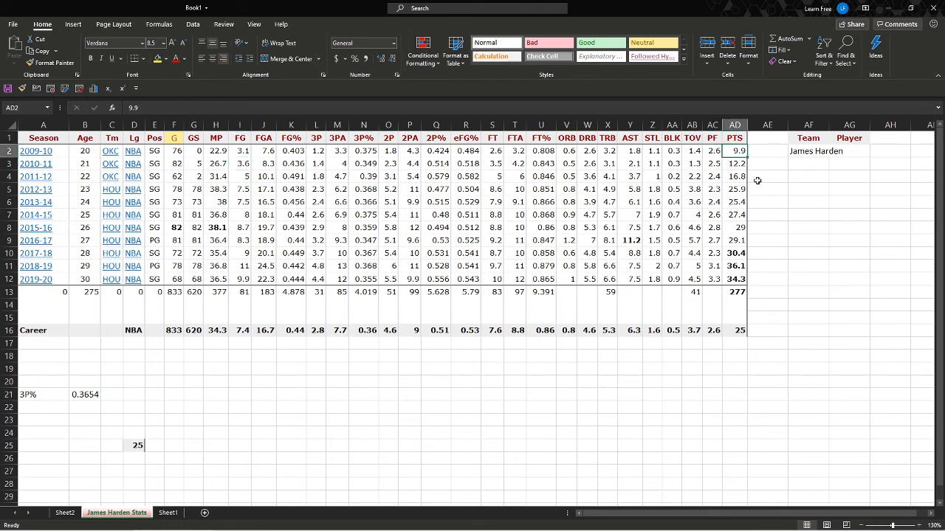
pyautogui.hotkey('ctrl', 'shift', 'Down')
pyautogui.hotkey('shift', 'Up')
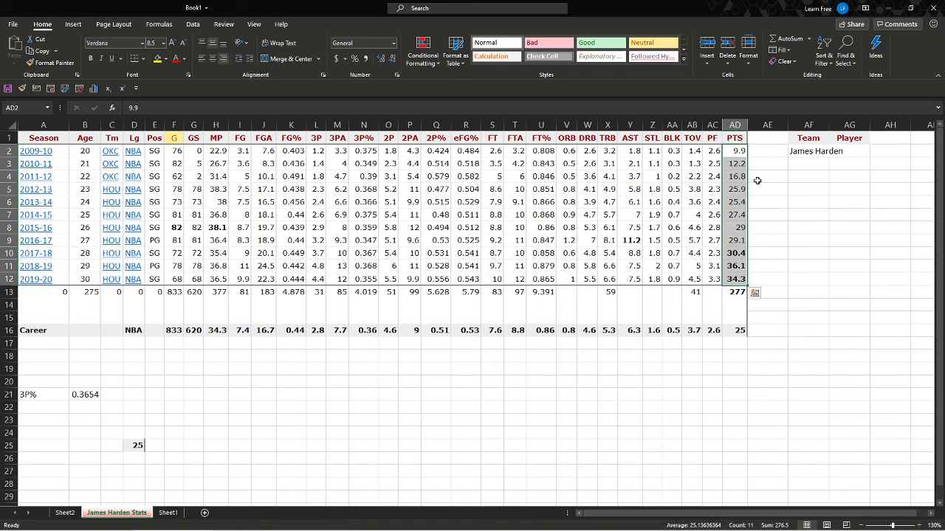
pyautogui.press('alt')
pyautogui.press('h')
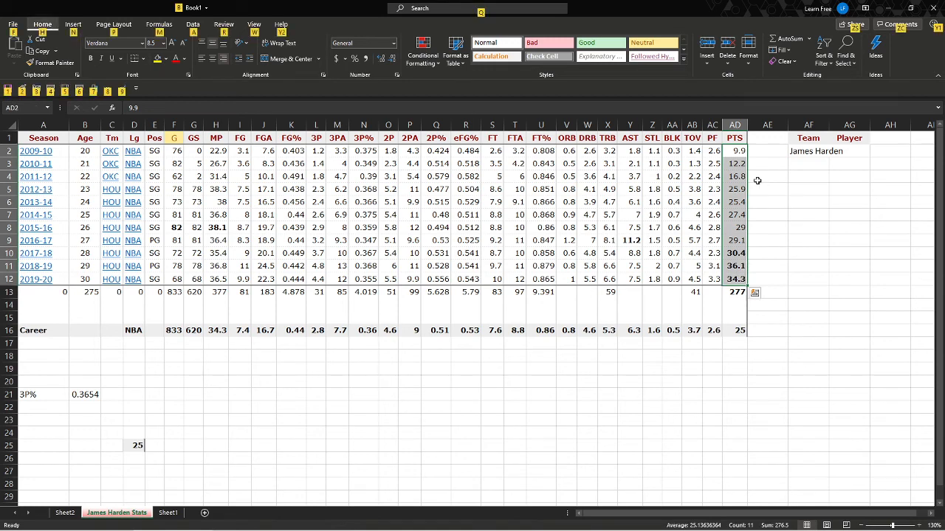
pyautogui.press('l')
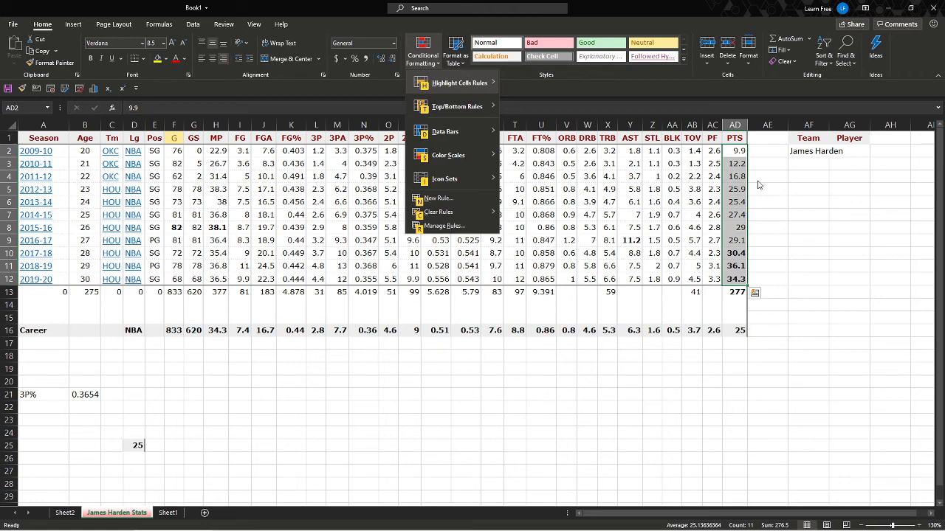
pyautogui.press('h')
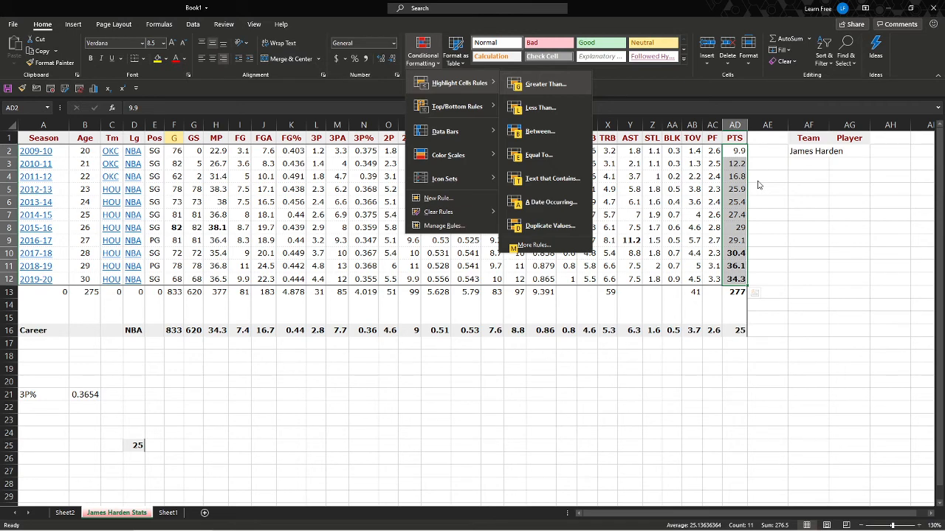
pyautogui.press('Escape')
pyautogui.press('Escape')
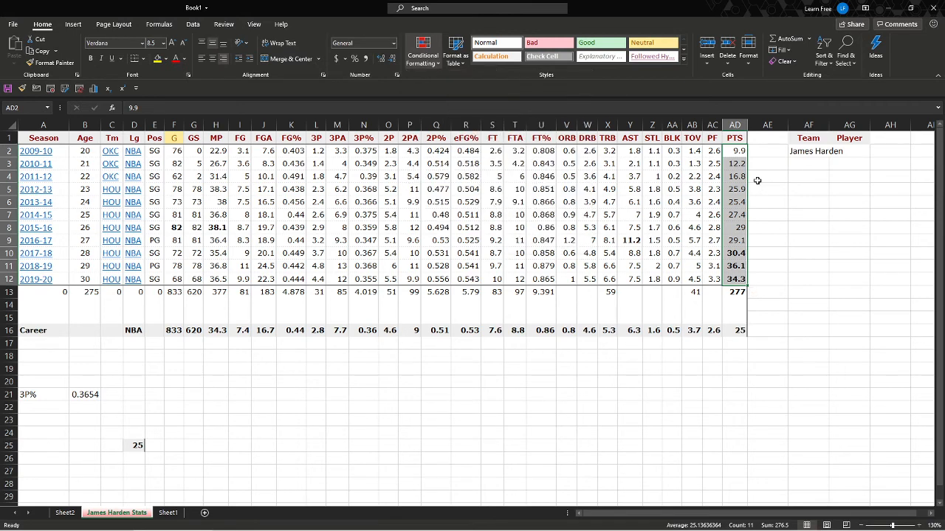
pyautogui.write('hl')
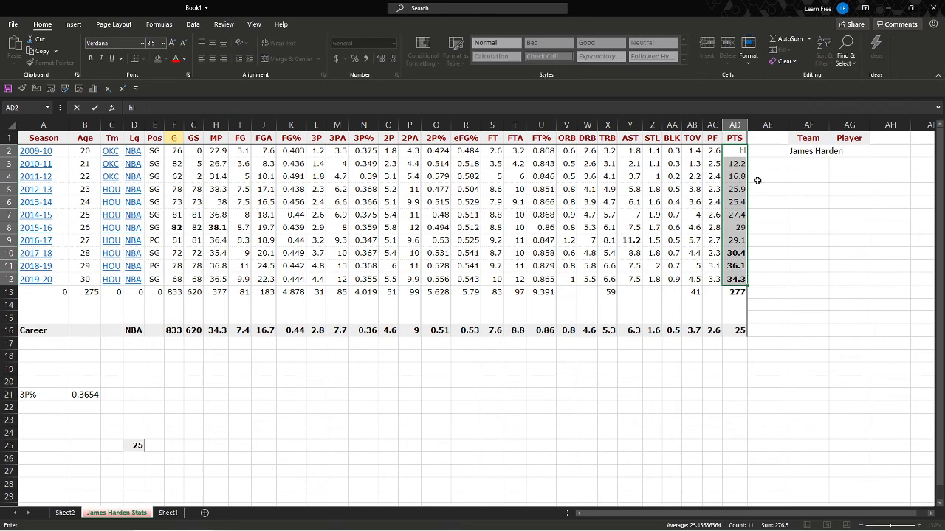
pyautogui.press('Escape')
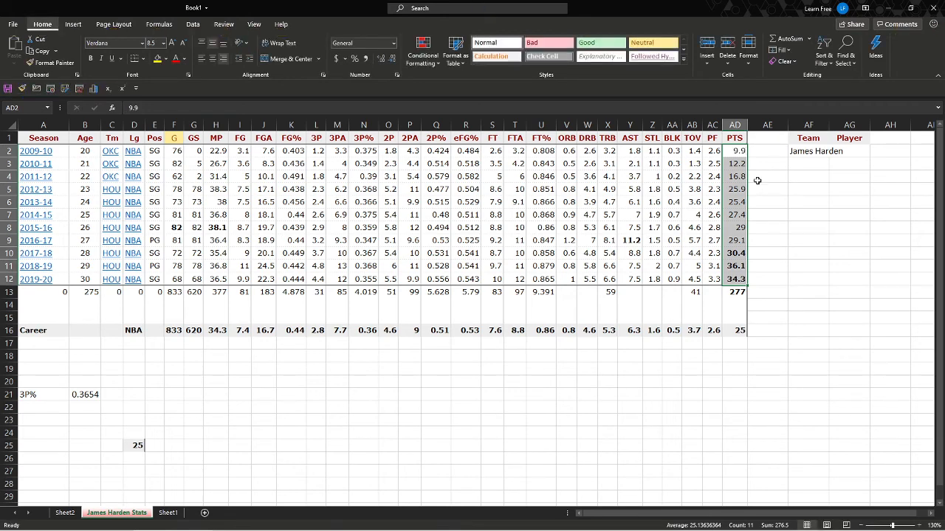
# - Apply a green-yellow-red conditional formatting color scale to AD2:AD12, with green for the highest points and red for the lowest
pyautogui.hotkey('alt', 'h')
pyautogui.press('l')
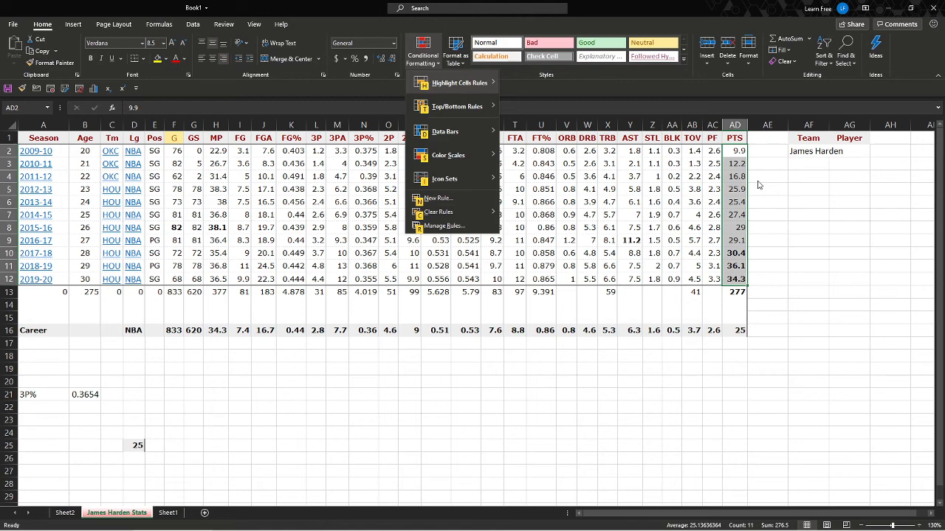
pyautogui.press('s')
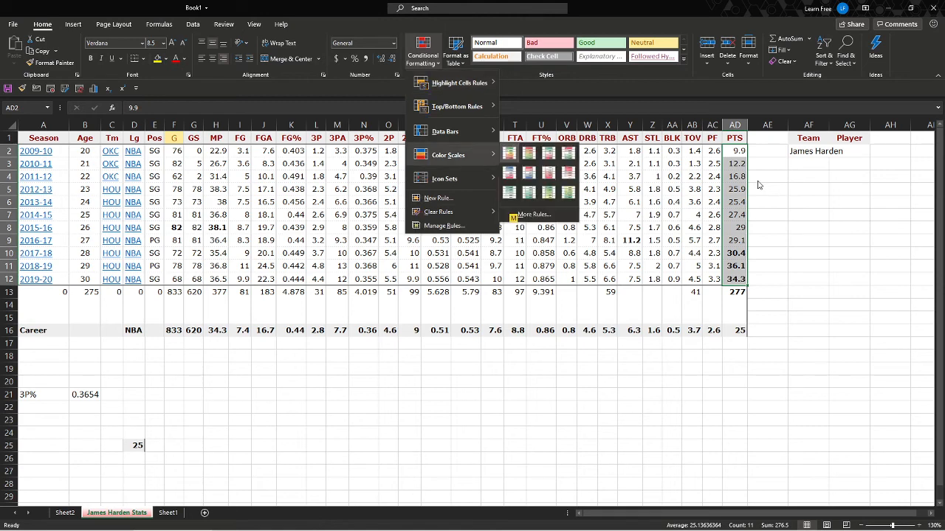
pyautogui.press('Down')
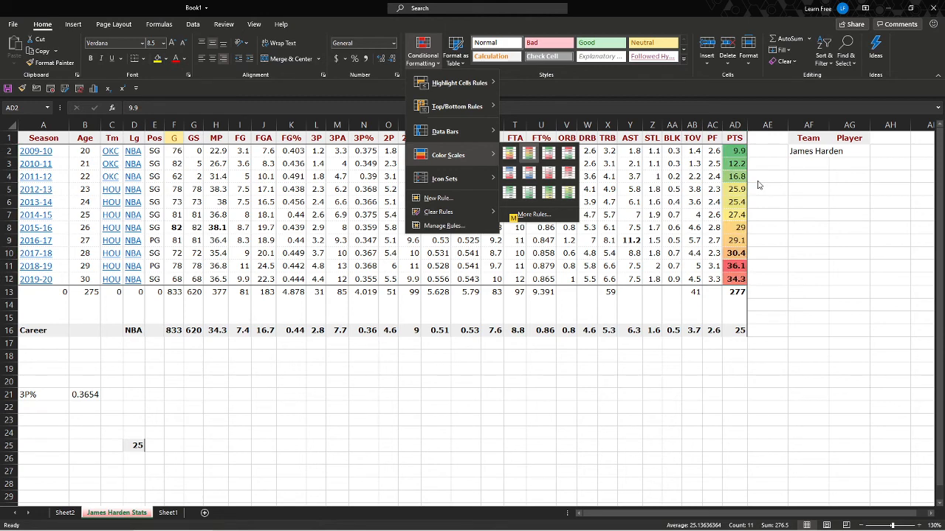
pyautogui.press('Right')
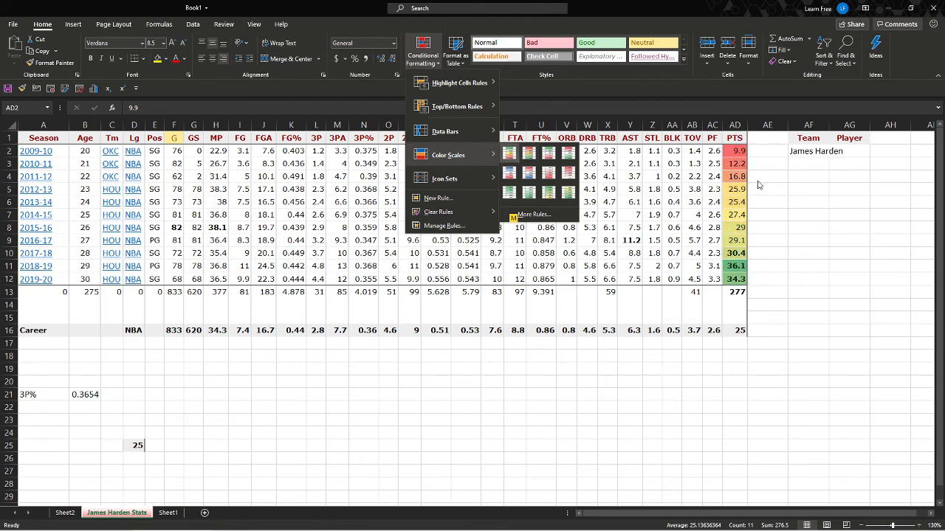
pyautogui.press('Return')
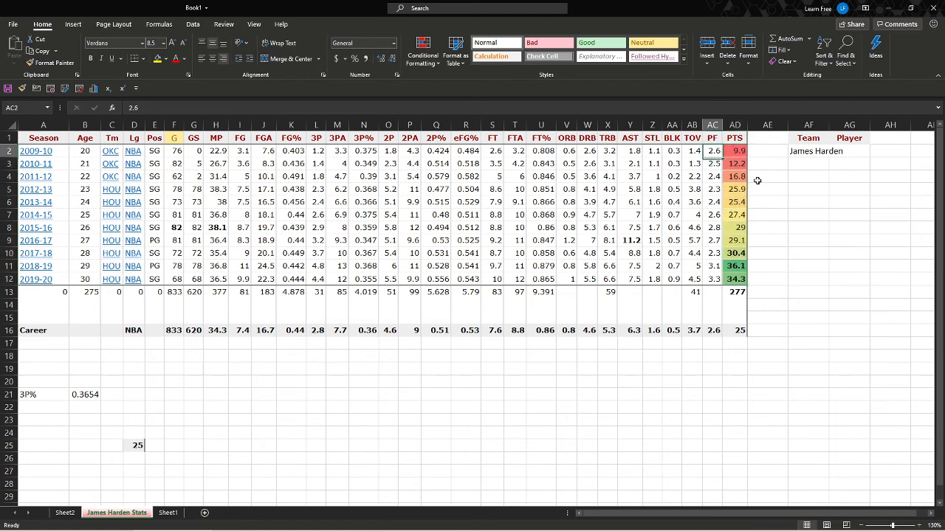
# - Reselect the color-scaled PTS values in AD2:AD12 without the total, and return to cell A1
pyautogui.press('Down')
pyautogui.press('Up')
pyautogui.hotkey('ctrl', 'shift', 'Down')
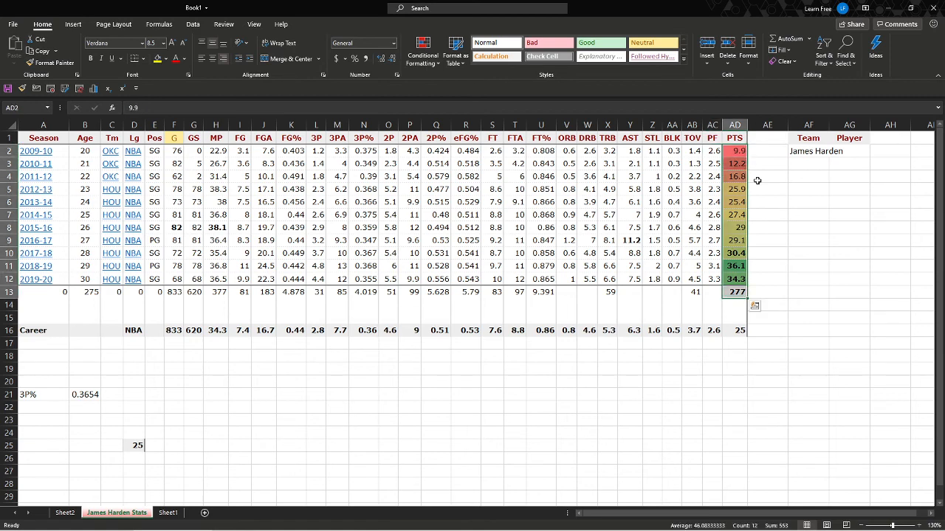
pyautogui.hotkey('shift', 'Up')
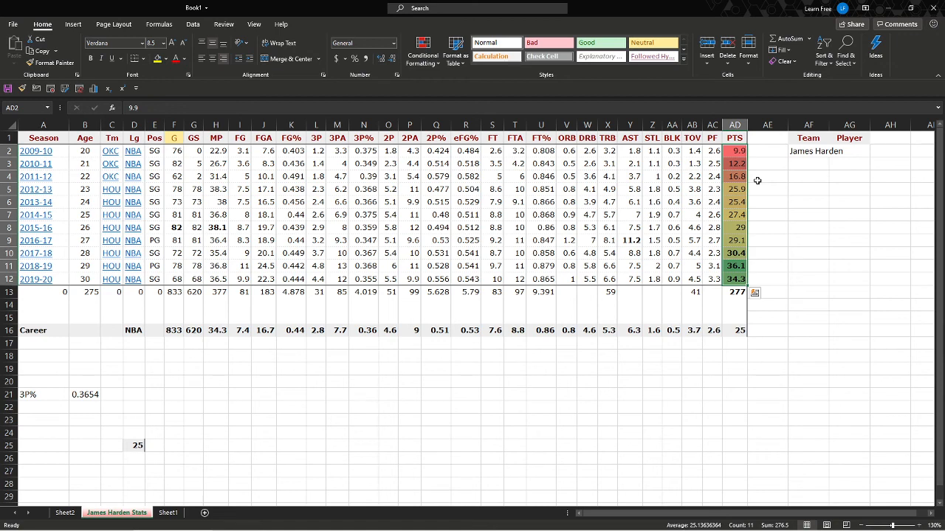
pyautogui.hotkey('ctrl', 'Home')
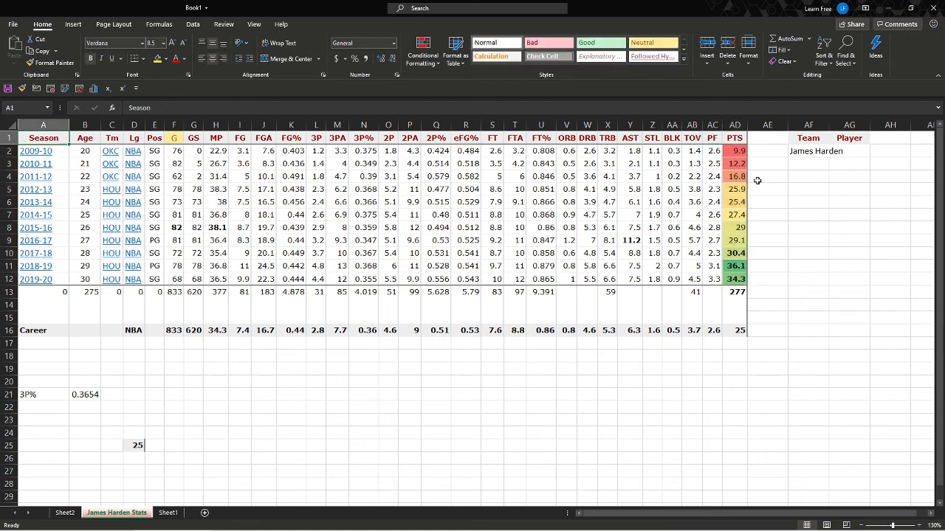